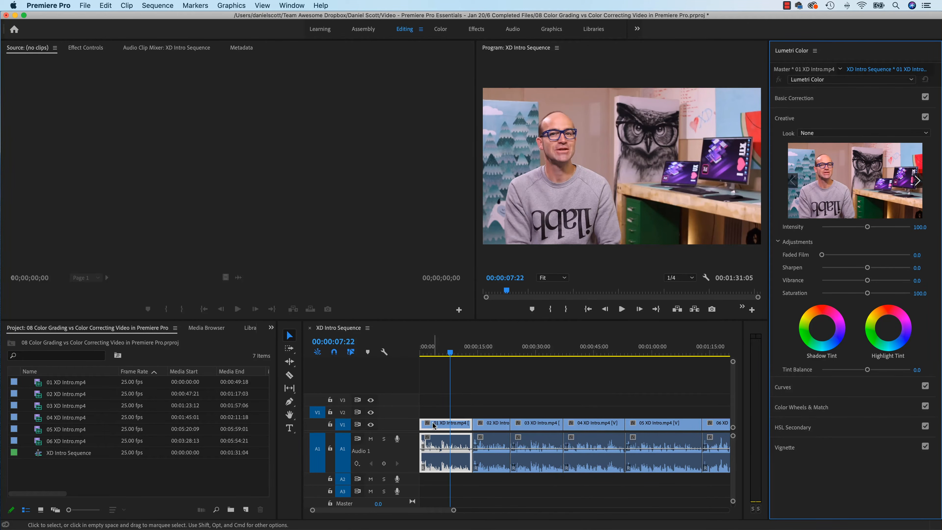
Step: Play and scrub the first timeline clip to review the shot around 00:00:06:02
left_click(452, 355)
key("space")
mouse_move(453, 356)
left_mouse_down()
mouse_move(435, 356)
mouse_move(443, 357)
left_mouse_up()
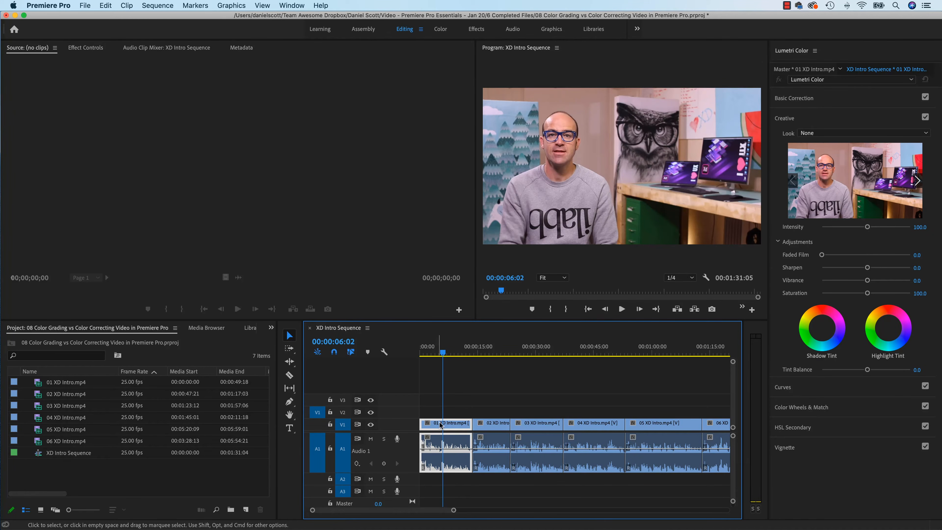
Step: Place the full 01 XD Intro.mp4 in the empty timeline space after the last clip and scrub through its footage
left_click_drag(433, 514, 470, 513)
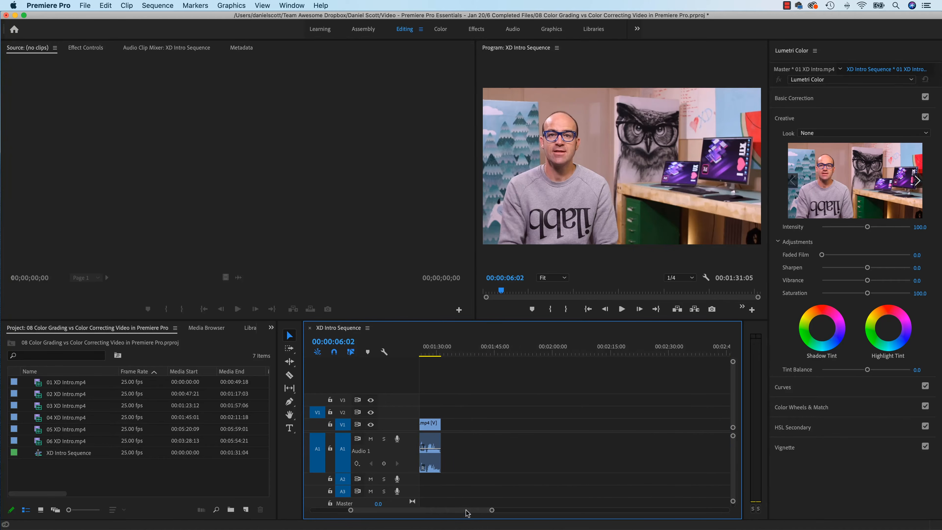
left_click_drag(40, 387, 527, 447)
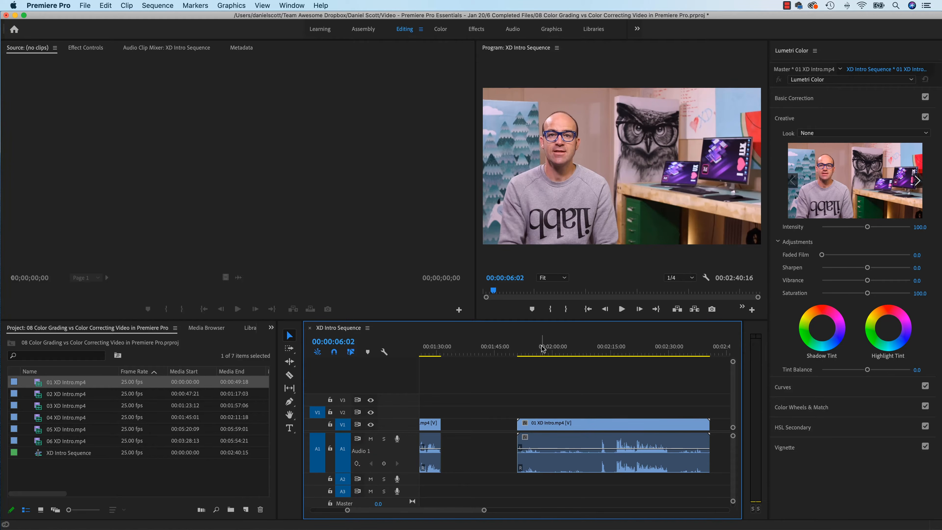
left_click_drag(540, 352, 677, 365)
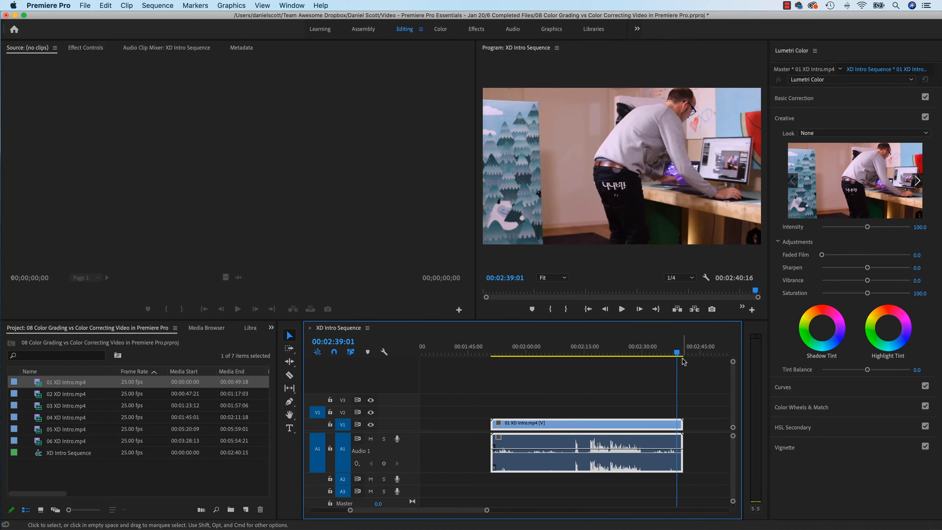
left_click(621, 360)
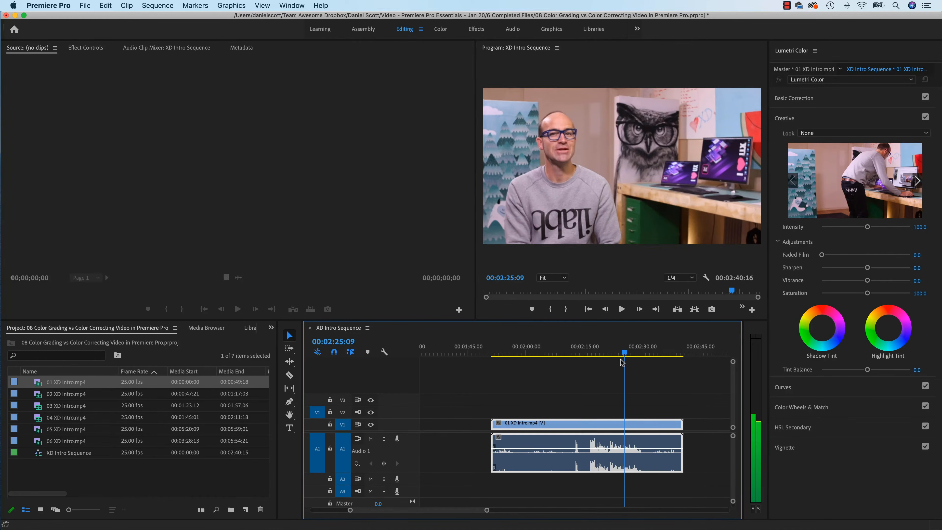
left_click_drag(621, 360, 617, 360)
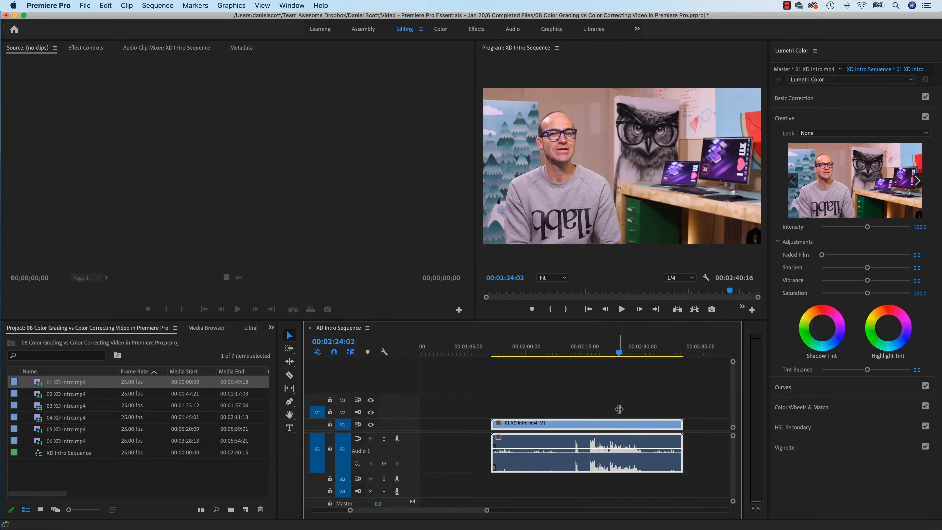
mouse_move(623, 357)
left_mouse_down()
mouse_move(592, 359)
mouse_move(637, 357)
mouse_move(616, 356)
left_mouse_up()
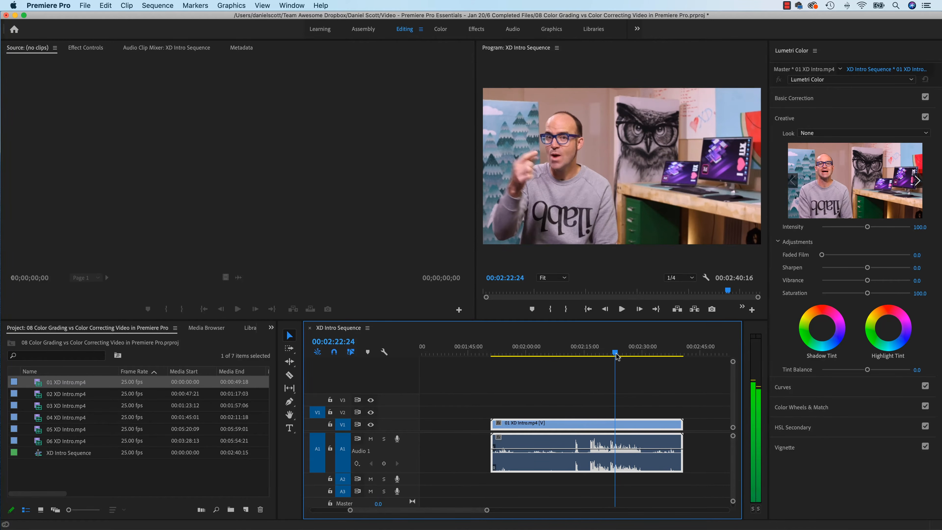
Step: Delete the extra 01 XD Intro.mp4 clip placed after the end of the edit
left_click(637, 431)
key("Delete")
left_click_drag(473, 510, 421, 512)
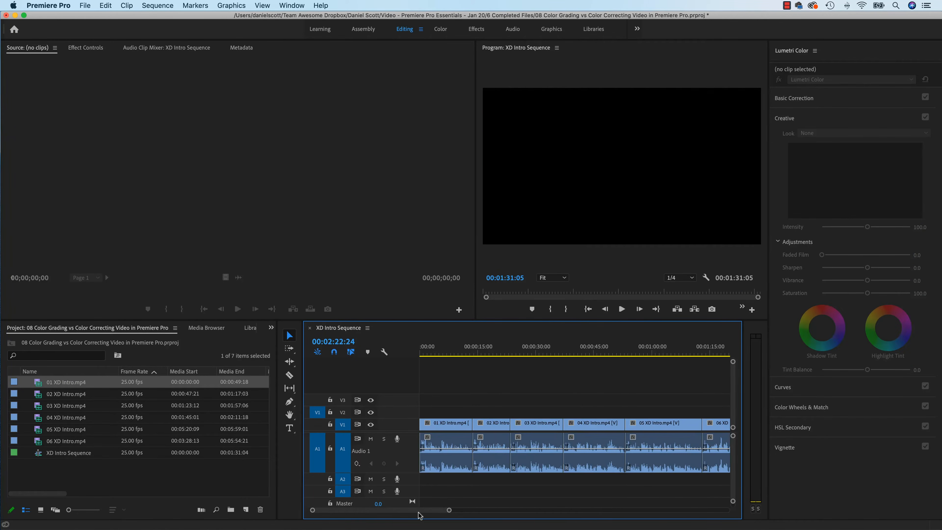
Step: With the playhead at 00:00:07:15, apply Lumetri's automatic Basic Correction tone adjustment to the first clip
left_click(459, 351)
left_click_drag(460, 351, 449, 352)
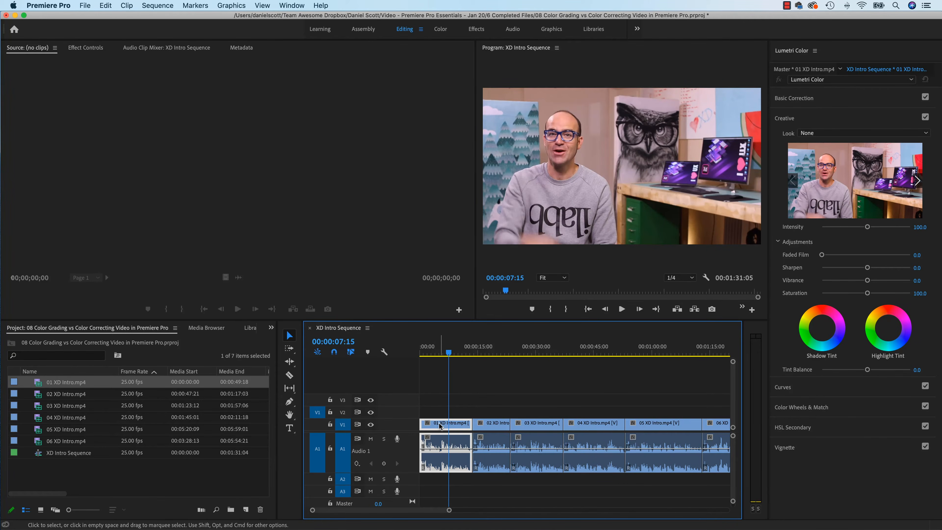
key("=")
key("-")
left_click(828, 204)
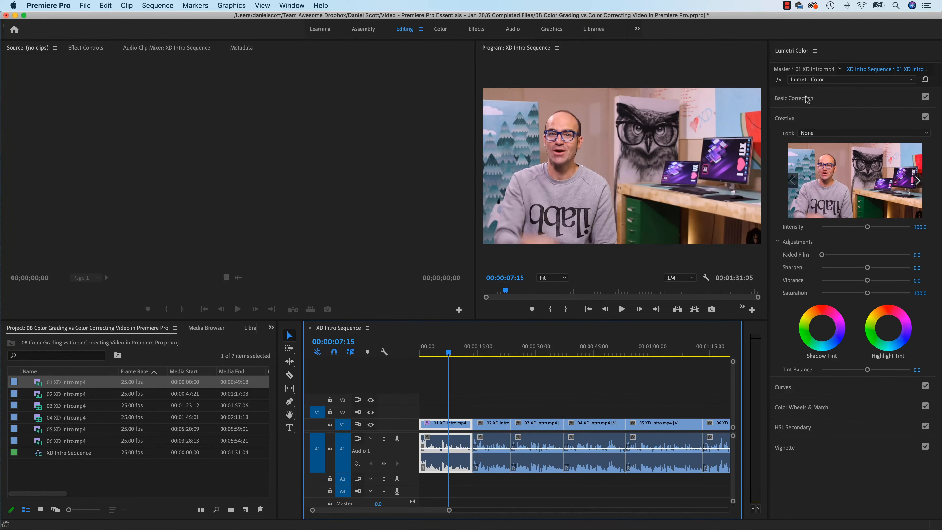
left_click(794, 99)
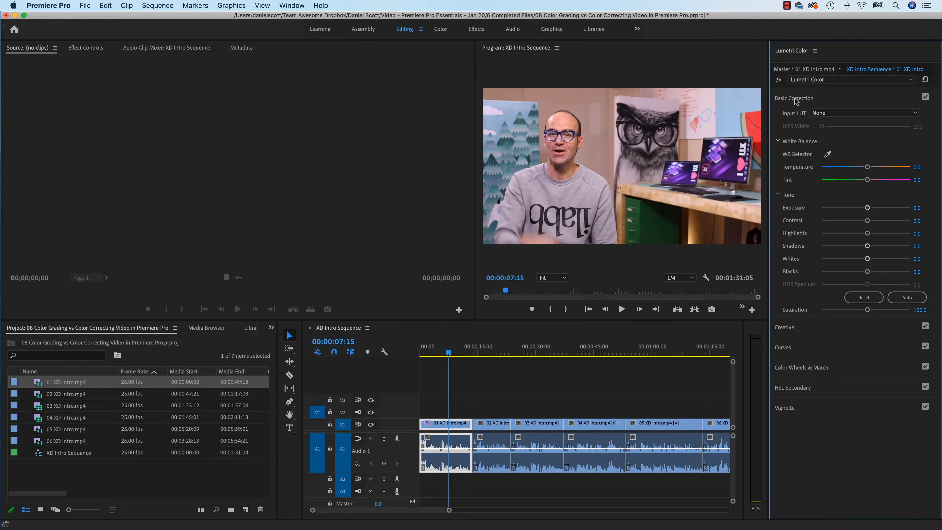
left_click(793, 98)
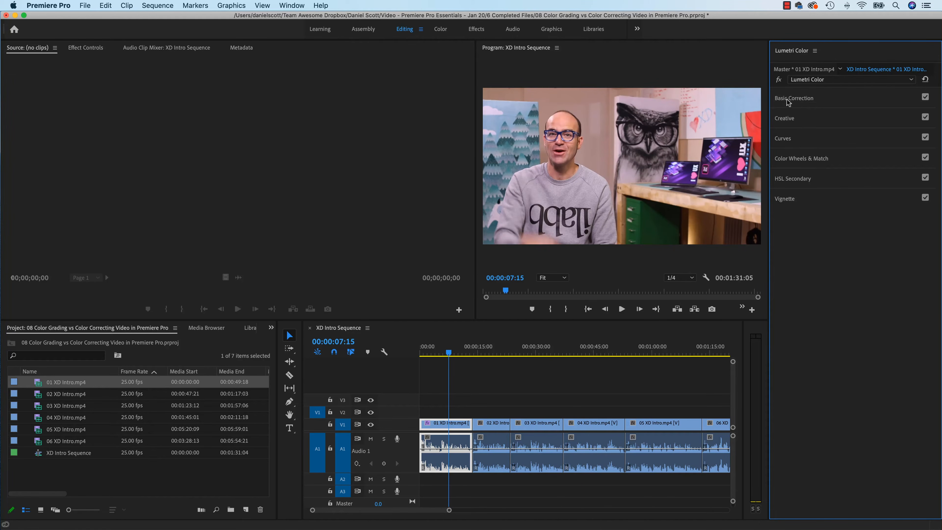
left_click(797, 99)
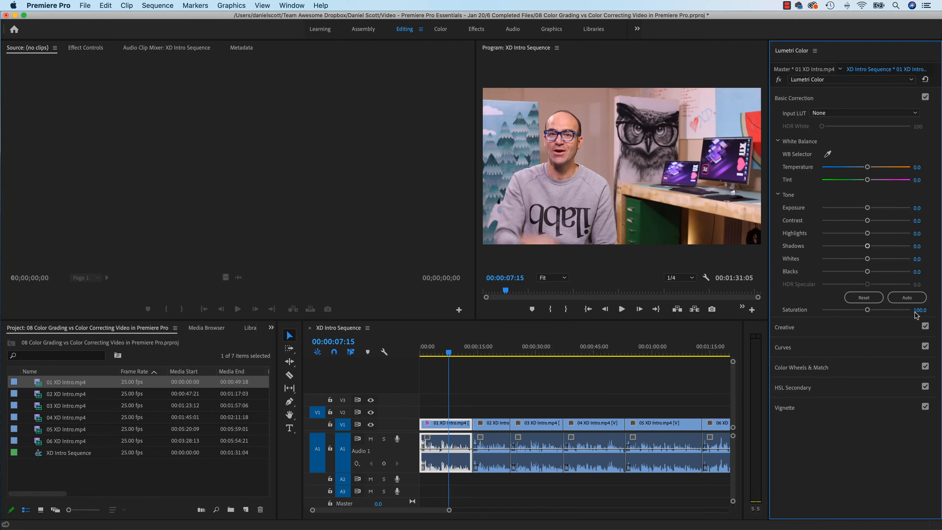
left_click(907, 299)
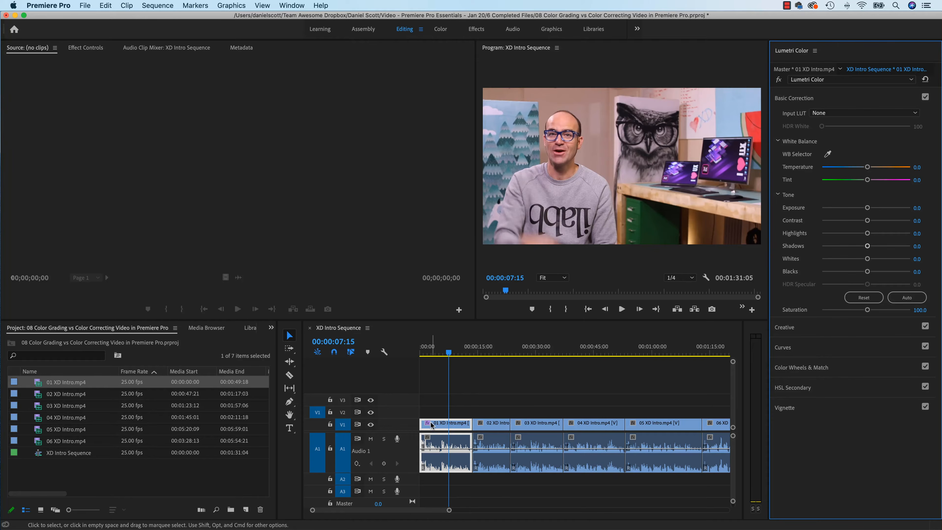
left_click(914, 298)
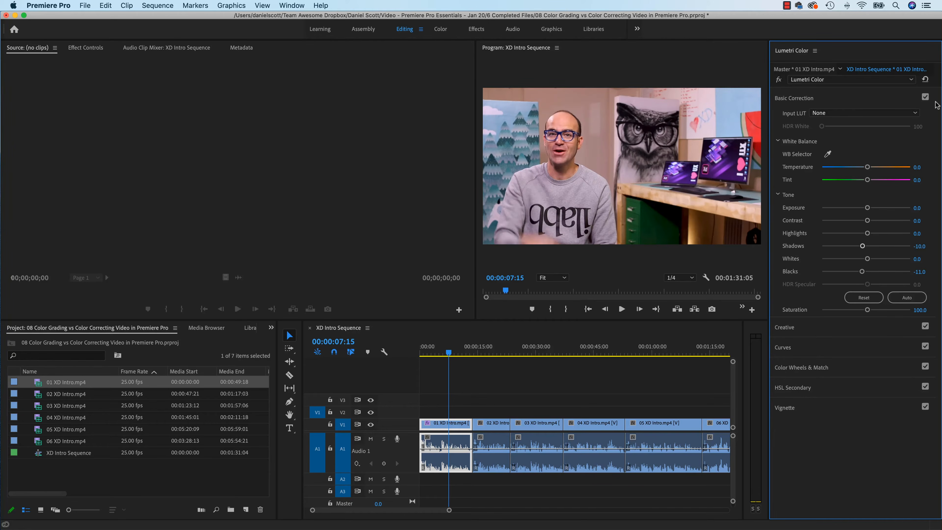
Step: Toggle Basic Correction off and on to compare the first clip before and after the correction
left_click(925, 98)
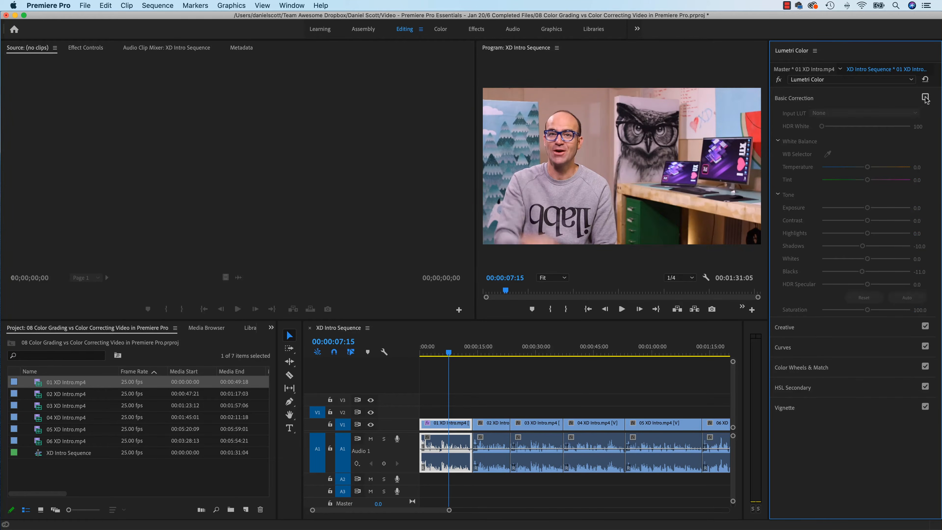
left_click(925, 97)
left_click(924, 97)
left_click(925, 97)
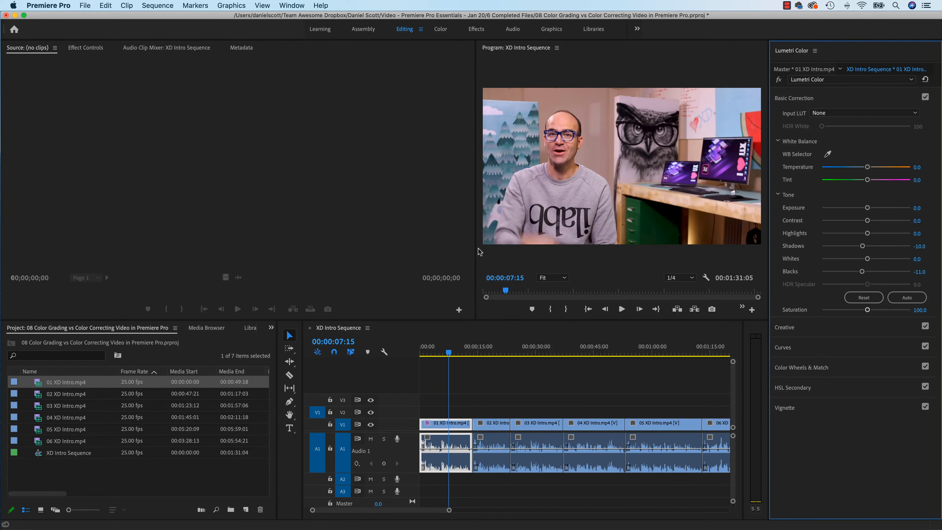
Step: Enlarge the Program monitor in width and height for a bigger preview of the footage
left_click_drag(476, 252, 369, 254)
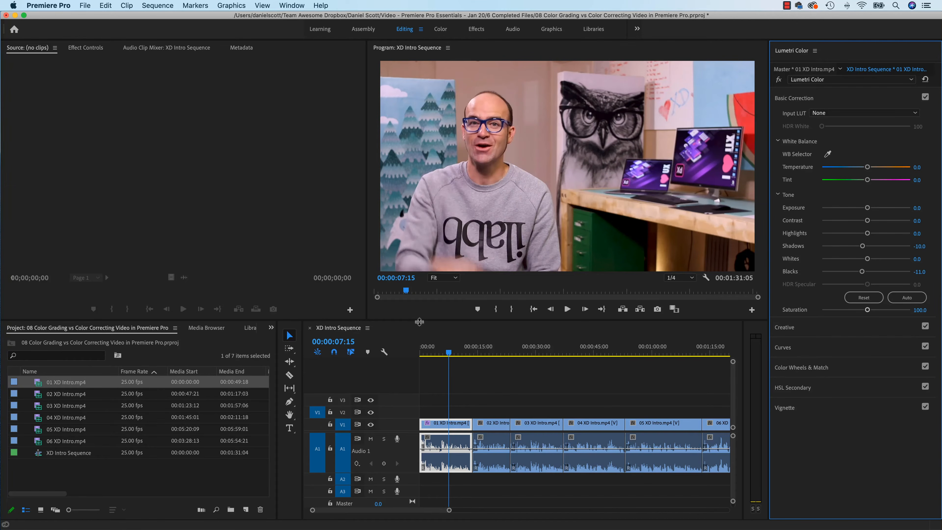
left_click_drag(419, 321, 419, 348)
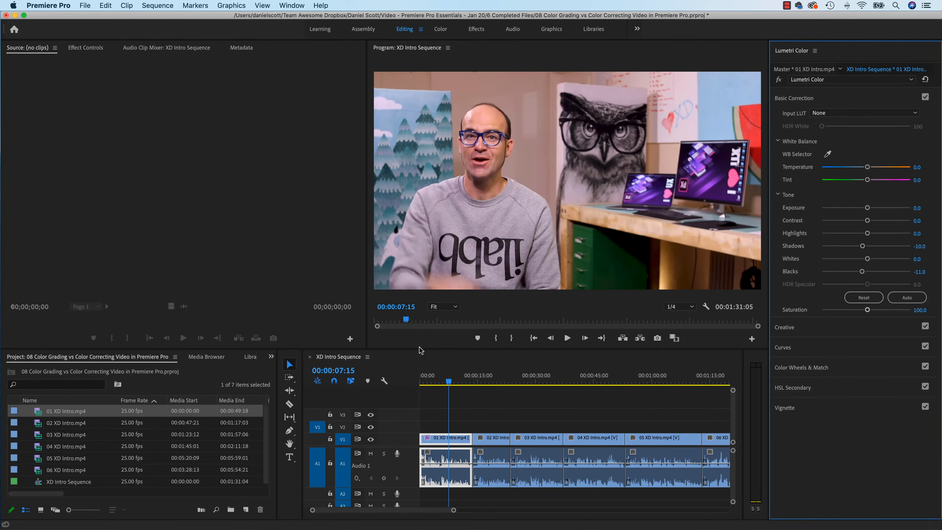
left_click_drag(367, 302, 346, 302)
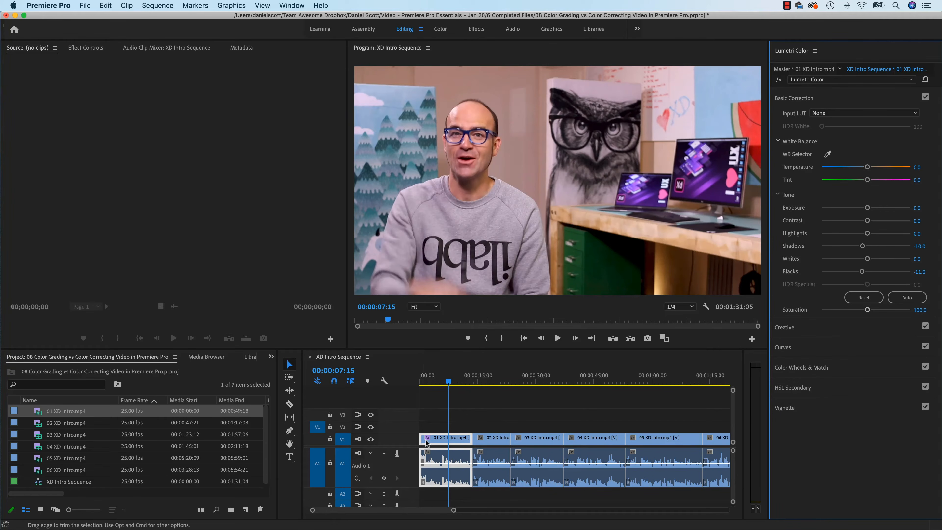
Step: Apply the automatic tone correction to the second clip, 02 XD Intro.mp4, with the playhead at 00:00:17:09
left_click(486, 384)
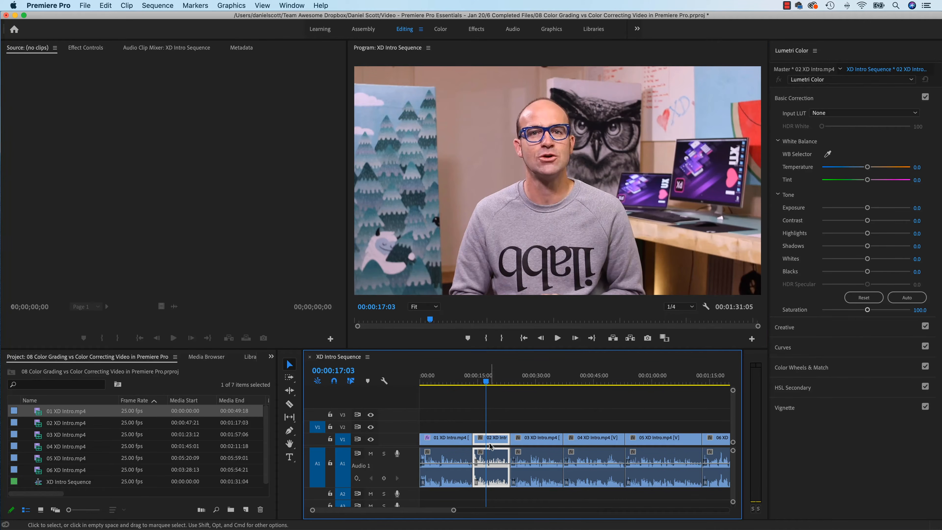
left_click(456, 443)
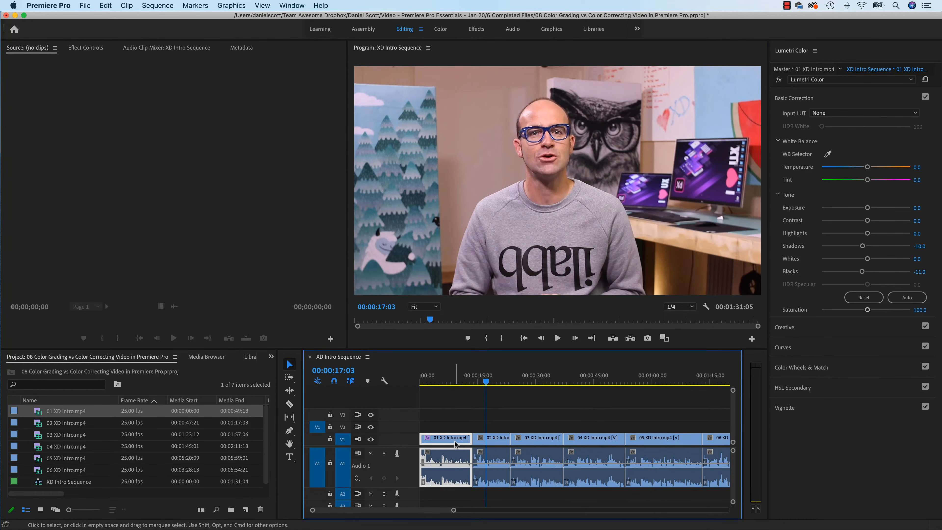
left_click(496, 442)
left_click_drag(490, 376, 486, 386)
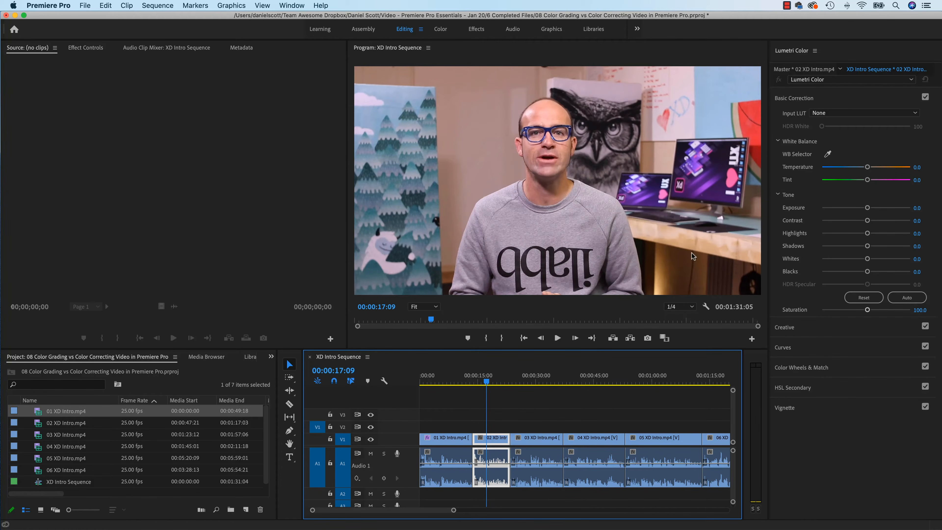
left_click(905, 298)
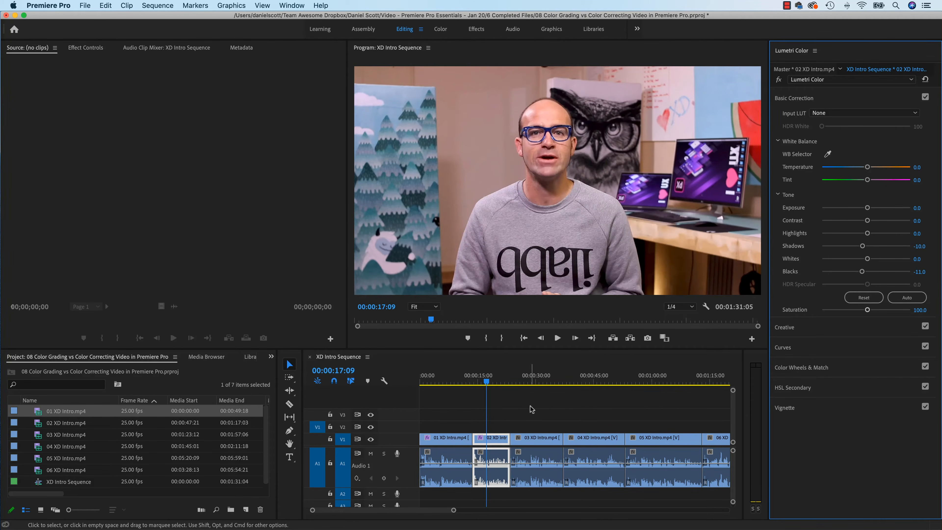
Step: Apply the automatic tone correction individually to the 03, 04 and 05 XD Intro.mp4 clips
left_click(525, 383)
left_click(915, 299)
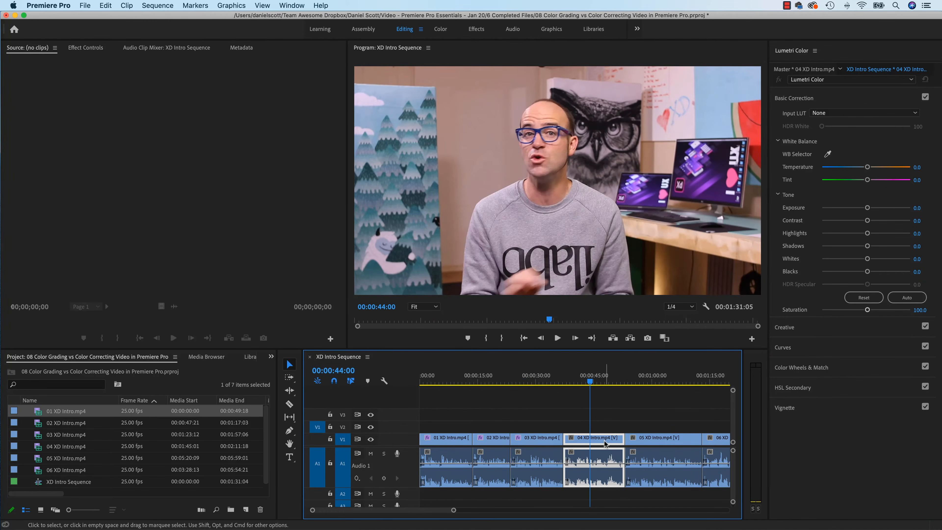
left_click(907, 297)
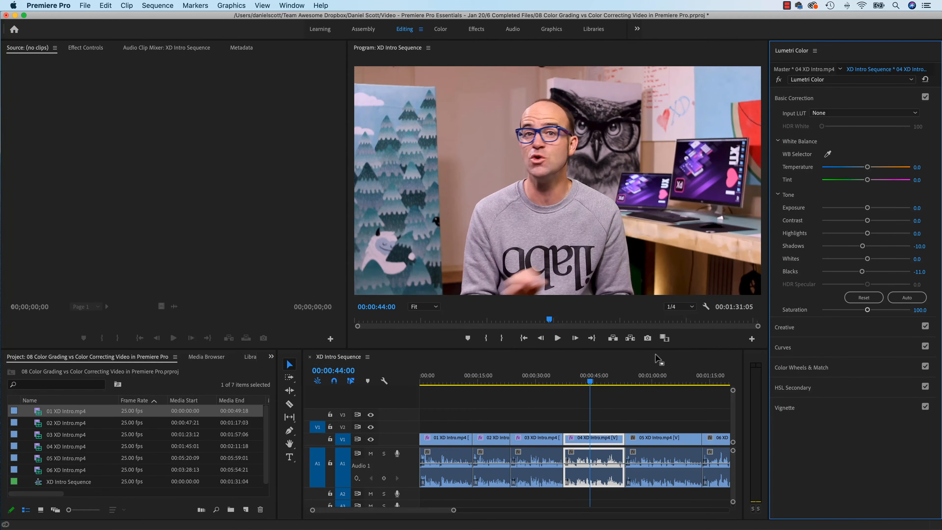
left_click(648, 379)
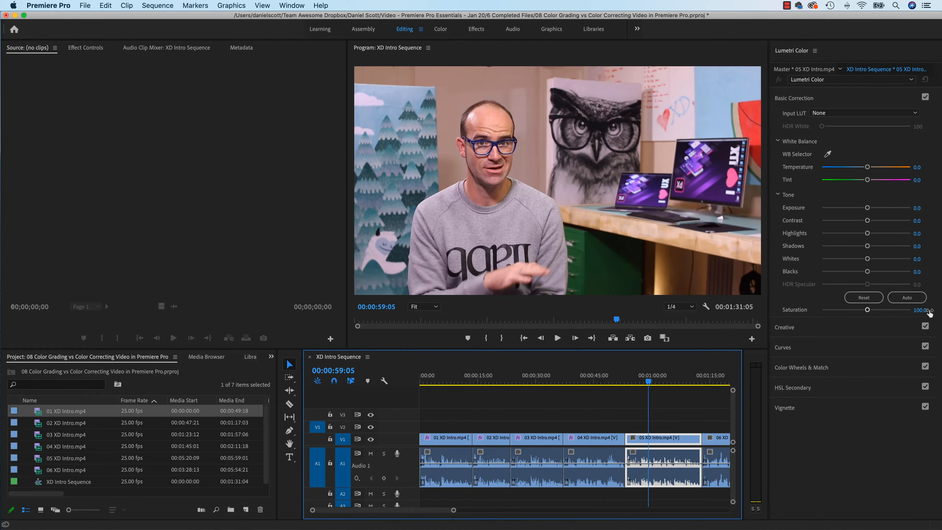
left_click(908, 298)
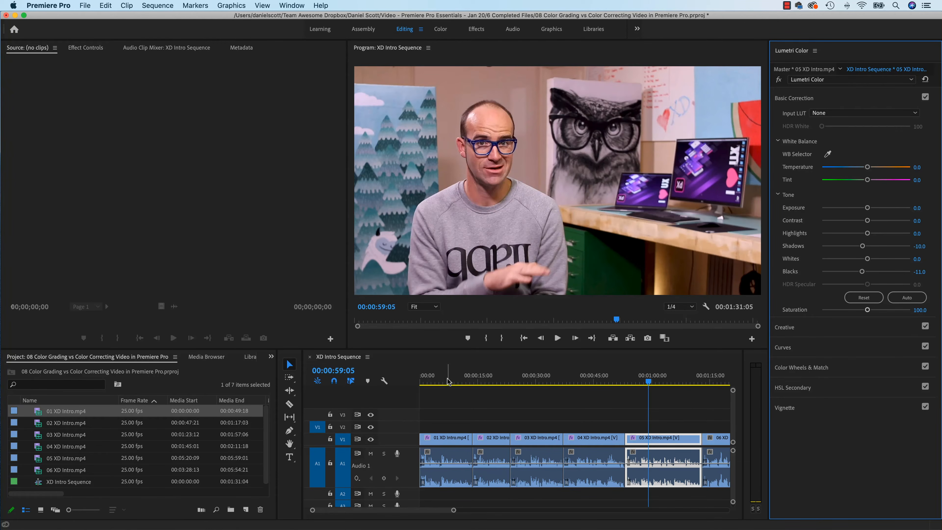
Step: Copy the corrected first clip, 01 XD Intro.mp4, from the timeline
left_click(447, 440)
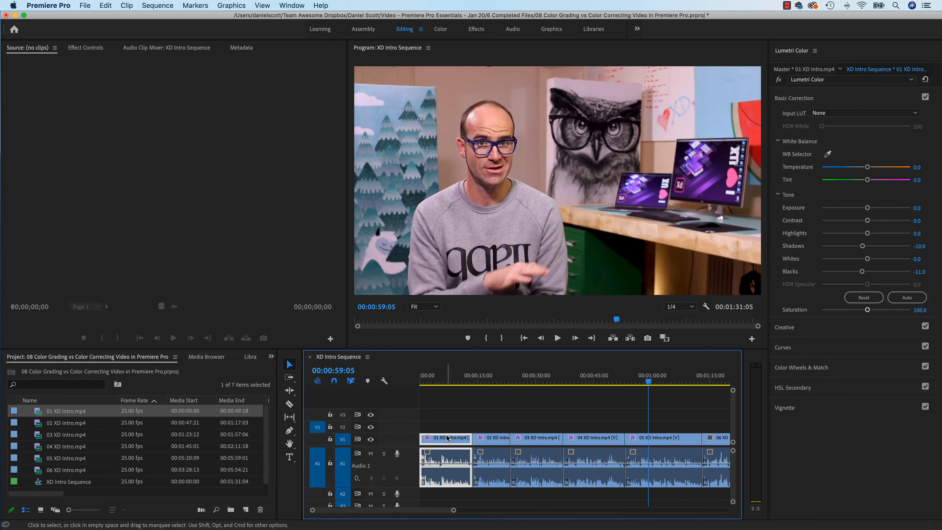
left_click(106, 6)
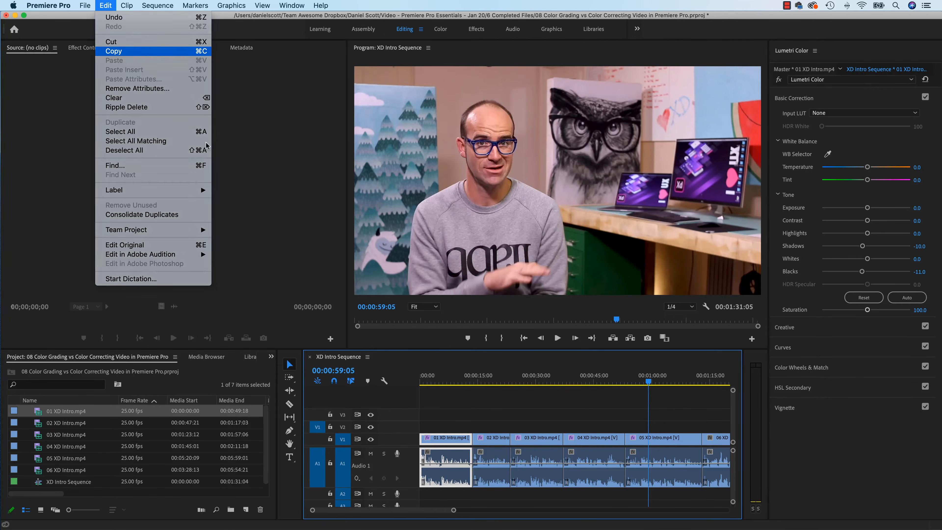
key("super+c")
Step: Paste the copied 01 XD Intro.mp4 clip into the empty area after the edit, with the playhead at 00:01:58:02
left_click_drag(439, 511, 478, 516)
left_click(479, 384)
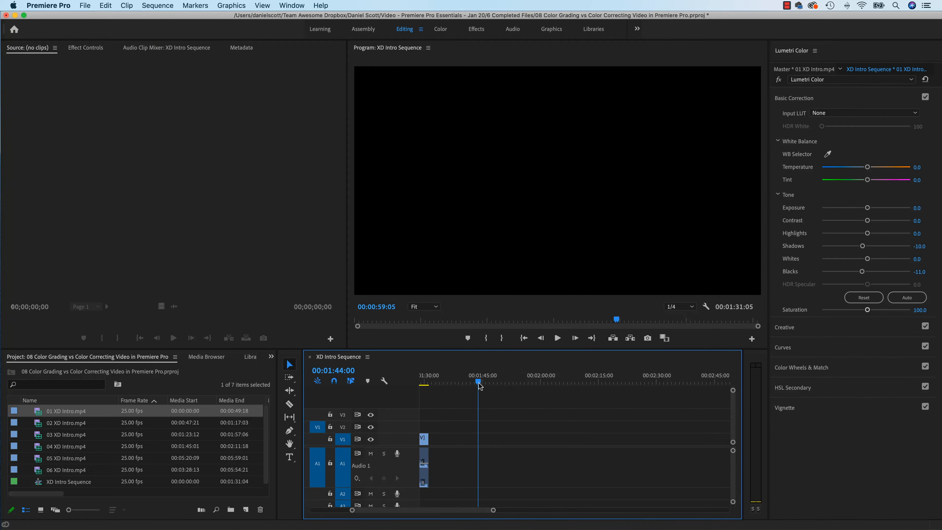
left_click_drag(479, 383, 524, 384)
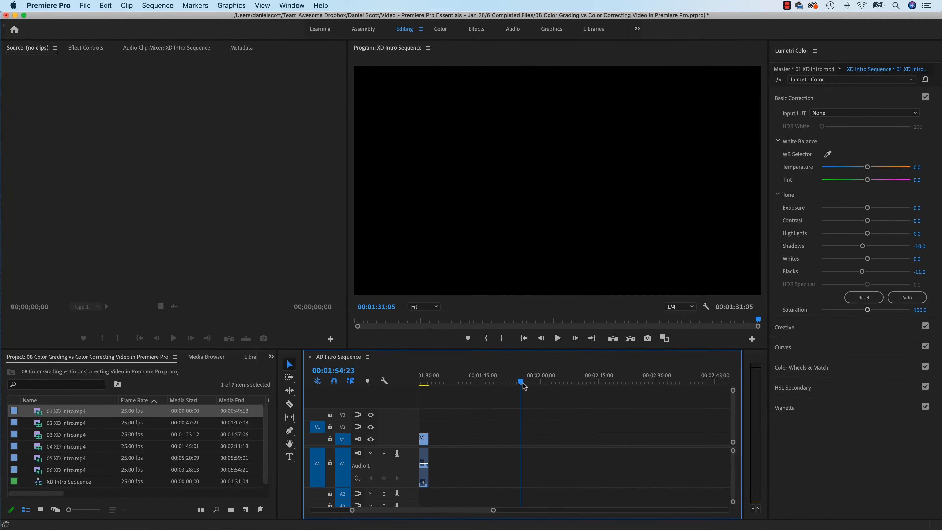
left_click(545, 384)
left_click_drag(545, 384, 534, 384)
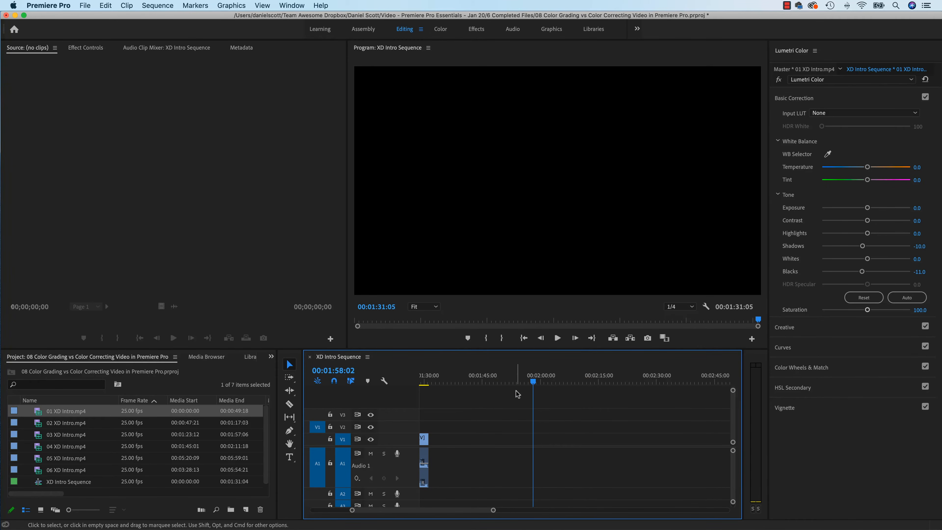
mouse_move(474, 510)
left_mouse_down()
mouse_move(502, 515)
mouse_move(475, 514)
left_mouse_up()
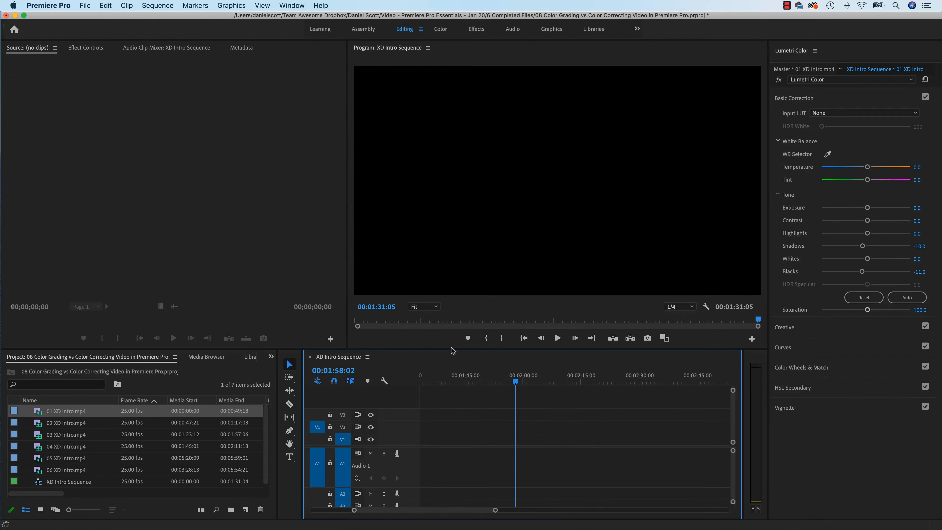
left_click(106, 5)
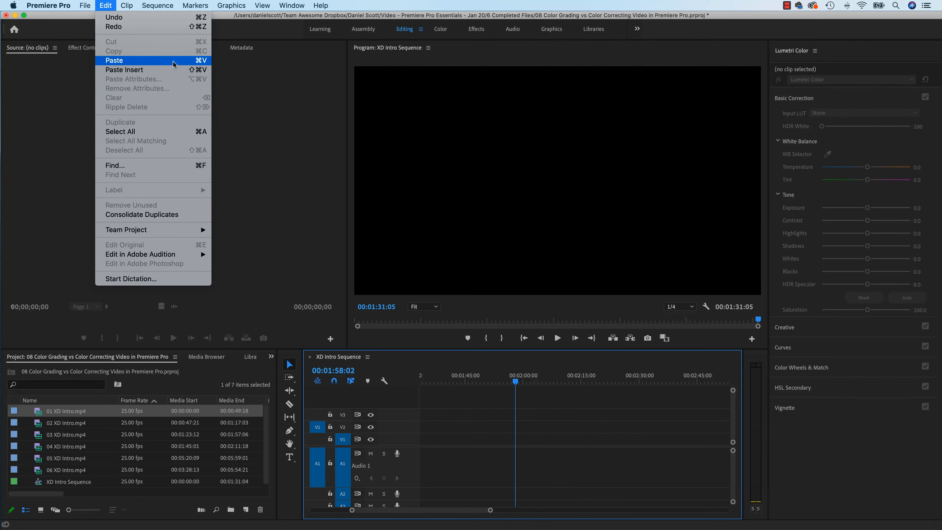
left_click(194, 63)
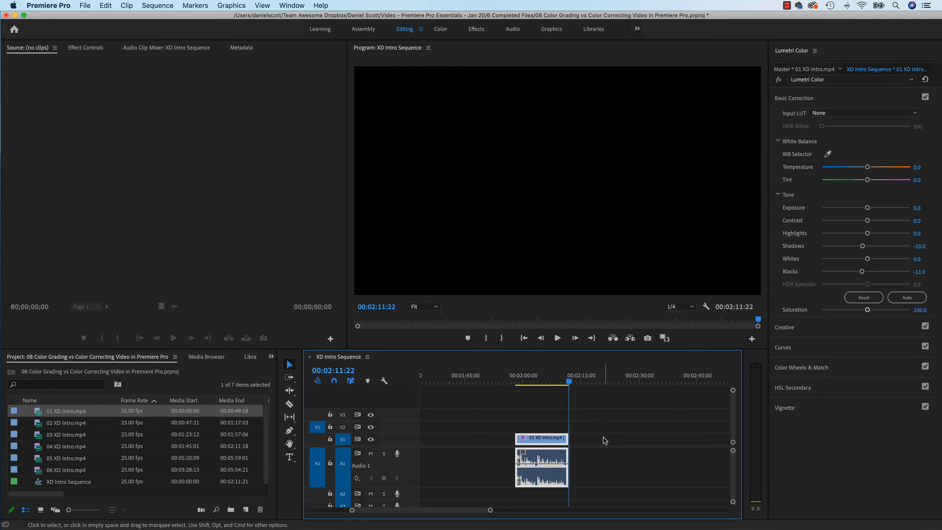
Step: Paste a second copy of 01 XD Intro.mp4 after the first pasted one, at 00:02:15:16
mouse_move(542, 382)
left_mouse_down()
mouse_move(523, 382)
mouse_move(543, 382)
left_mouse_up()
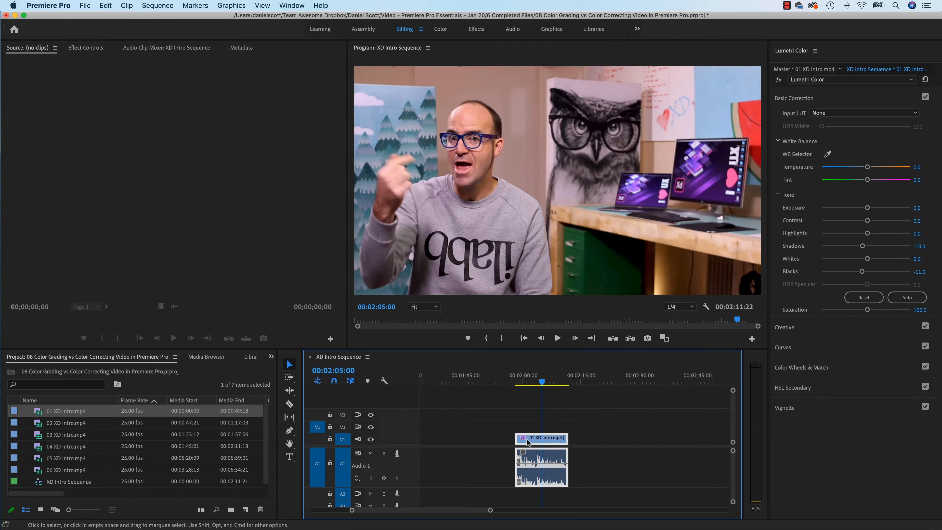
left_click(583, 382)
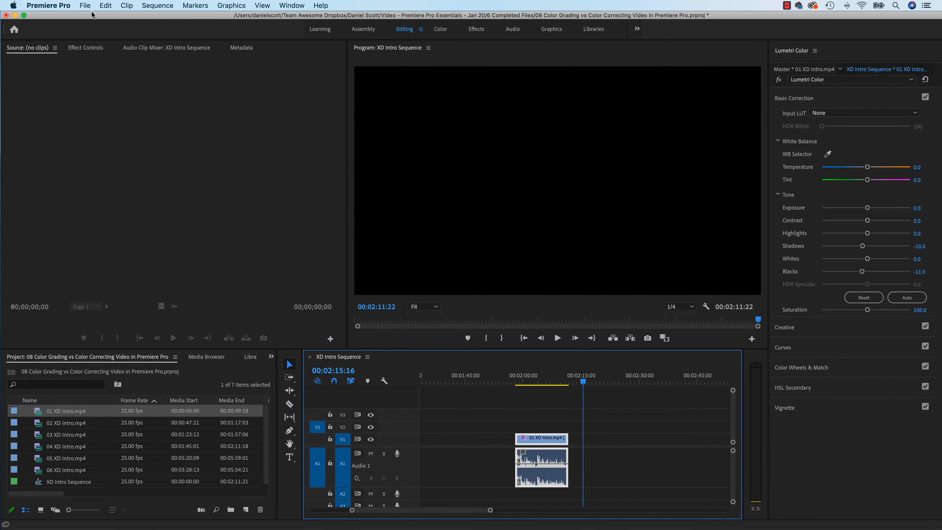
key("super+v")
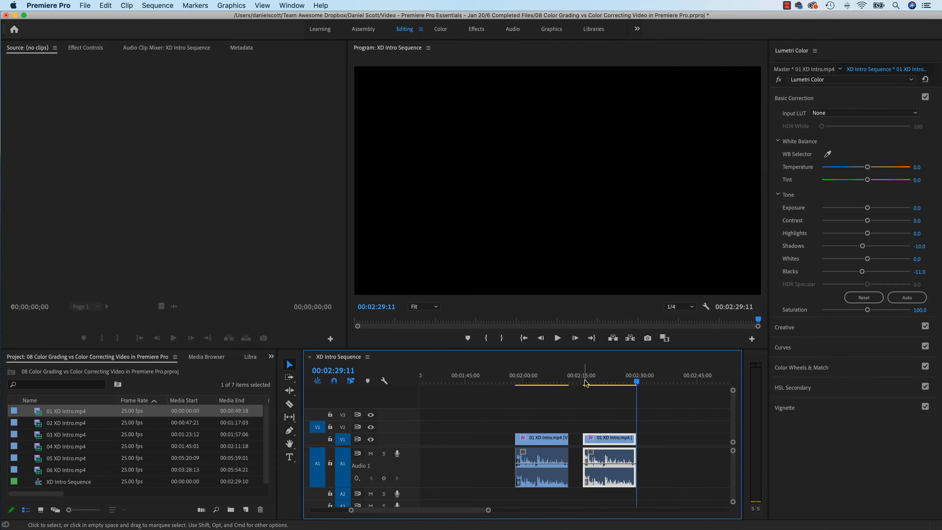
Step: Reset the automatic tone correction on the second pasted copy and lower its Blacks to about -18.2
left_click(544, 381)
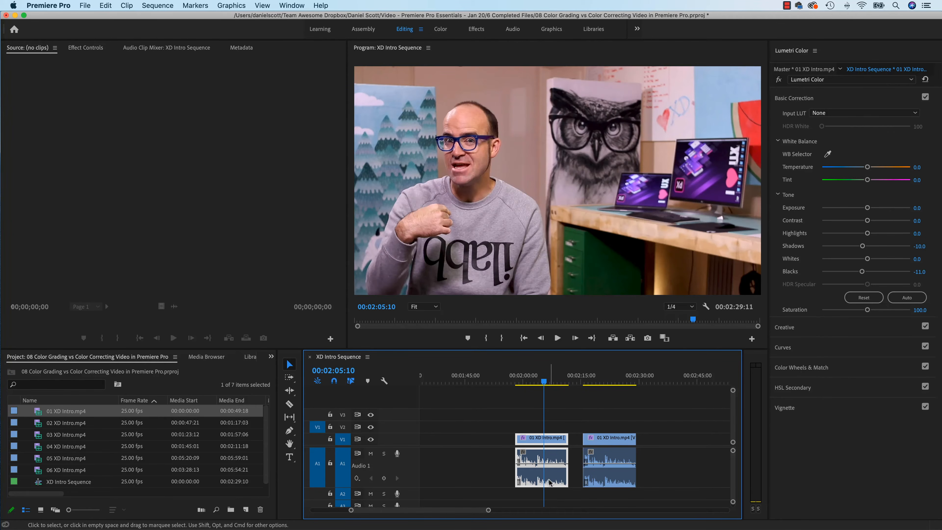
left_click(603, 379)
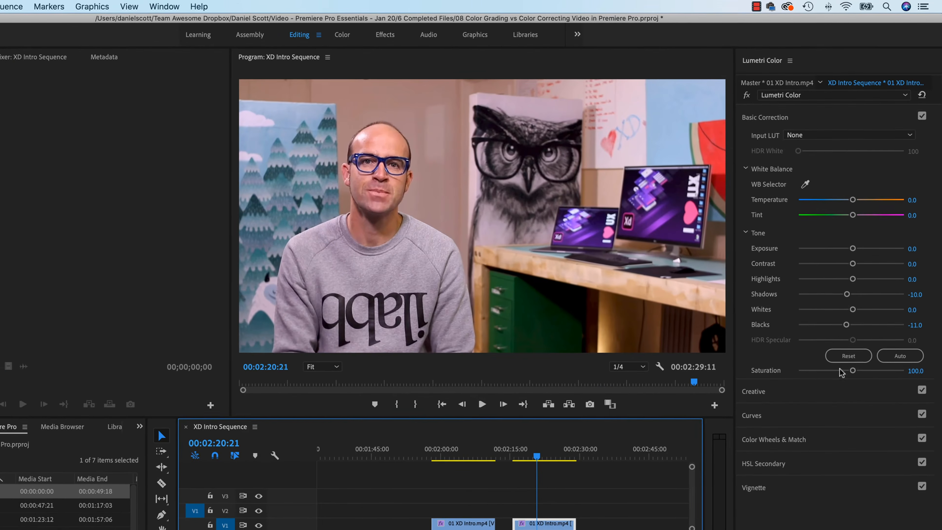
left_click(846, 359)
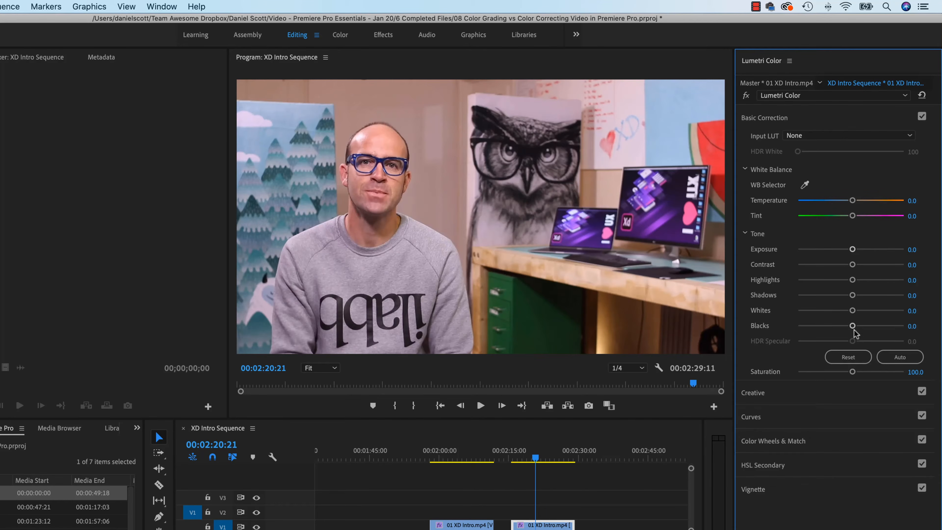
mouse_move(853, 328)
left_mouse_down()
mouse_move(812, 330)
mouse_move(864, 330)
mouse_move(801, 331)
mouse_move(878, 331)
mouse_move(831, 339)
mouse_move(857, 327)
mouse_move(835, 327)
mouse_move(845, 332)
left_mouse_up()
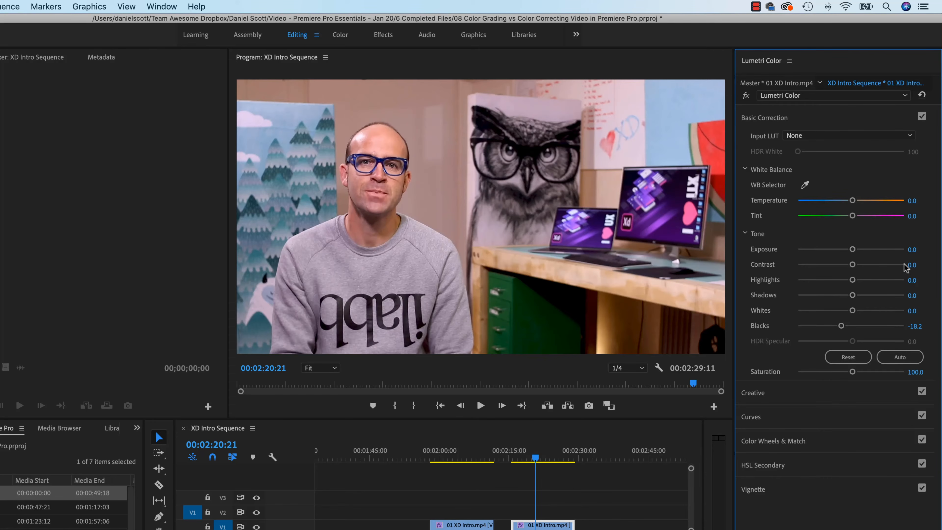
Step: Set the Program monitor's playback resolution to Full
left_click(639, 369)
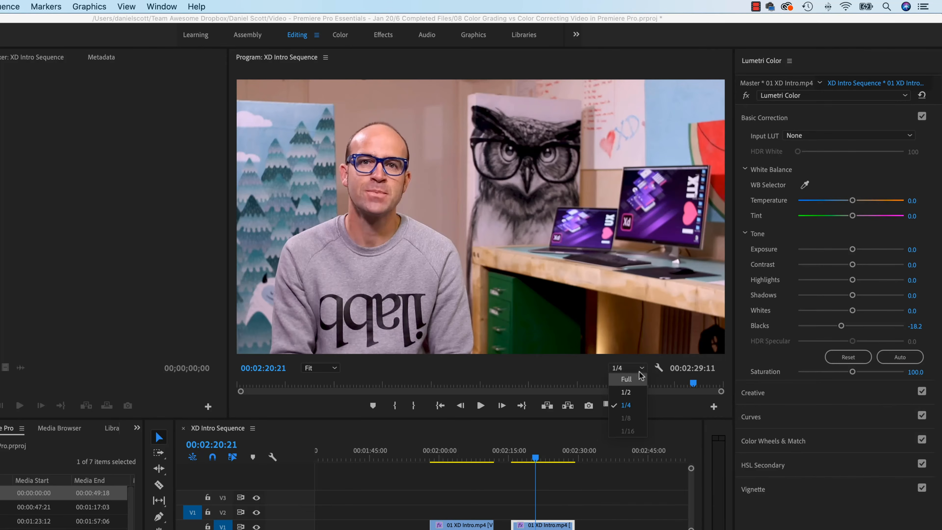
left_click(625, 381)
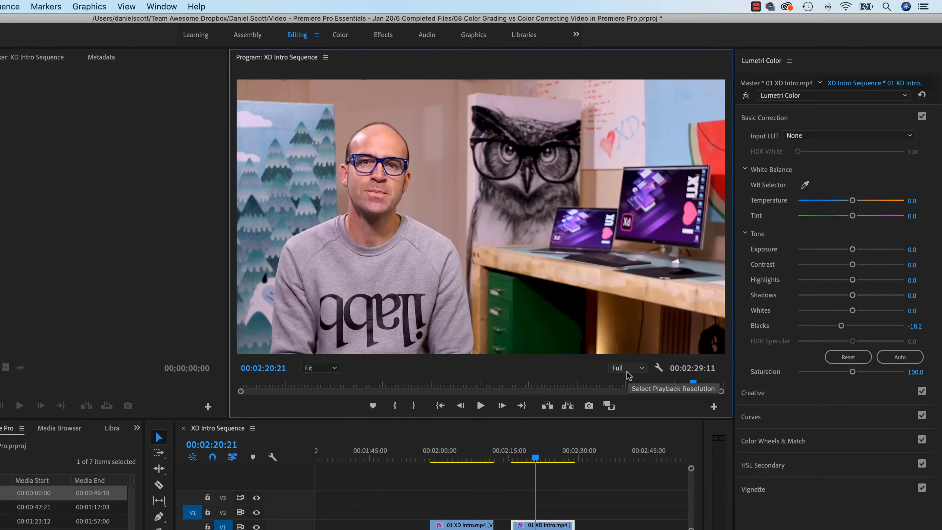
left_click(626, 371)
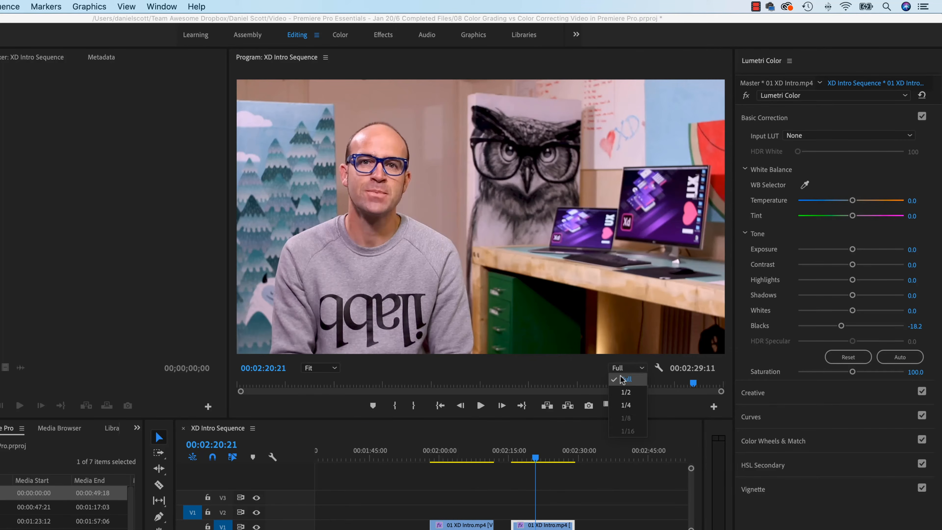
left_click(591, 376)
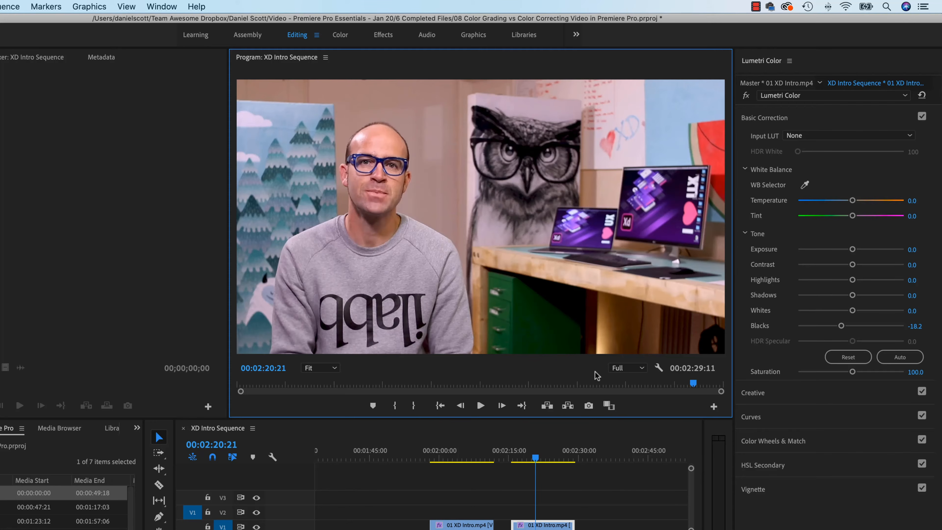
Step: Adjust the second copy's tone to about Blacks -39.2, Whites 11.6, Shadows 5.0, Highlights -0.6 and Contrast -7.2
mouse_move(839, 333)
left_mouse_down()
mouse_move(856, 331)
mouse_move(829, 334)
left_mouse_up()
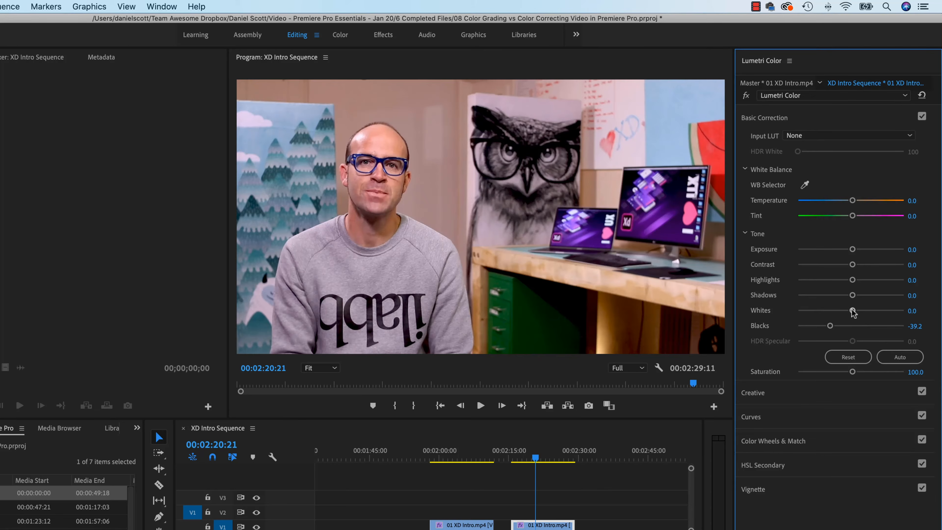
mouse_move(852, 311)
left_mouse_down()
mouse_move(864, 314)
mouse_move(855, 314)
left_mouse_up()
mouse_move(852, 295)
left_mouse_down()
mouse_move(830, 296)
mouse_move(865, 297)
mouse_move(852, 305)
left_mouse_up()
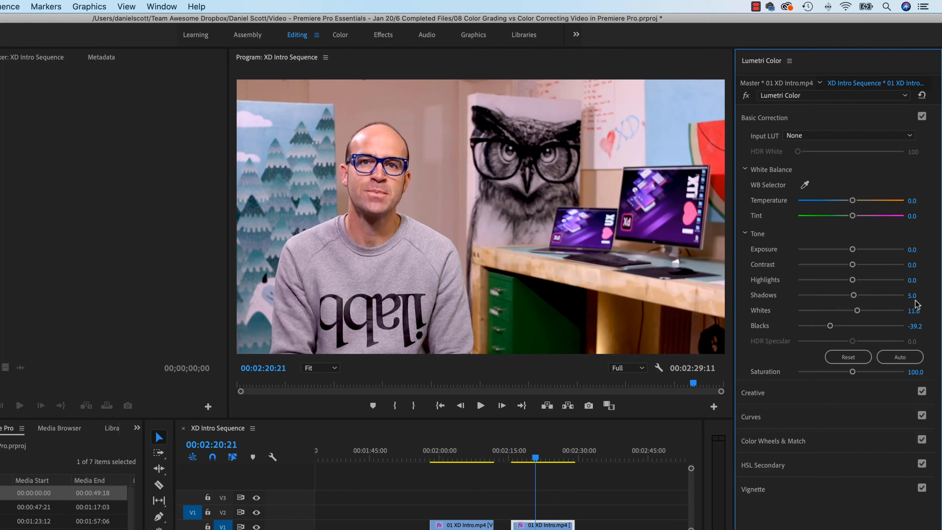
mouse_move(852, 280)
left_mouse_down()
mouse_move(837, 281)
mouse_move(897, 283)
mouse_move(842, 291)
mouse_move(851, 292)
left_mouse_up()
mouse_move(859, 267)
left_mouse_down()
mouse_move(847, 272)
mouse_move(857, 252)
mouse_move(850, 255)
left_mouse_up()
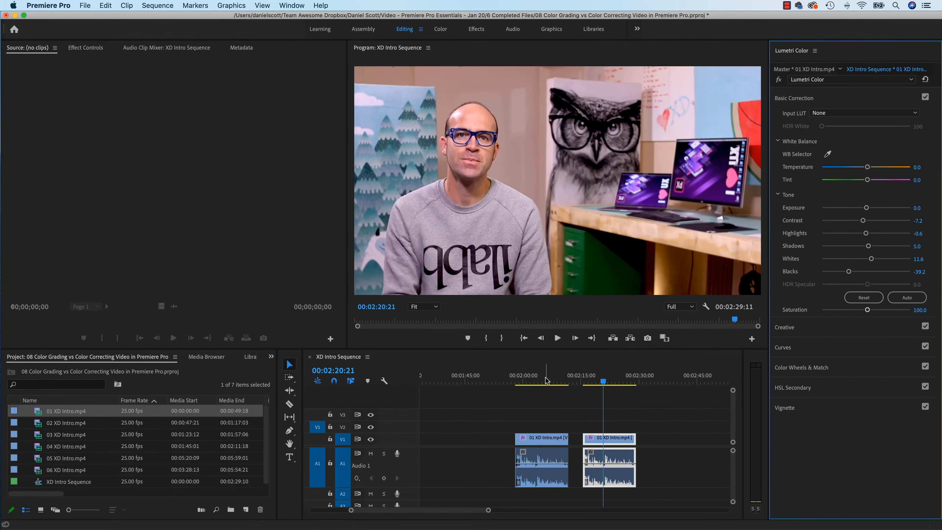
Step: Compare the automatically corrected copy with the manually corrected copy by switching the preview back and forth between them
left_click(545, 380)
left_click(594, 381)
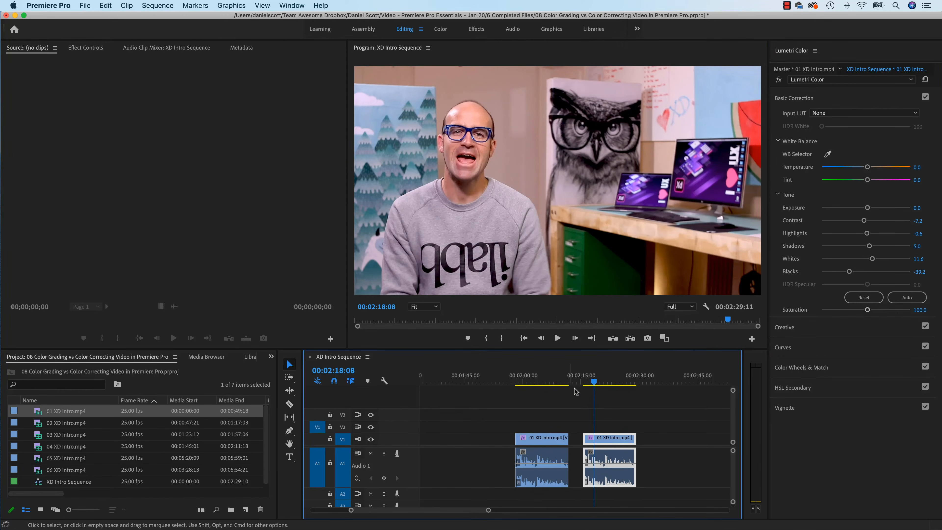
left_click(561, 393)
left_click(559, 382)
left_click(602, 383)
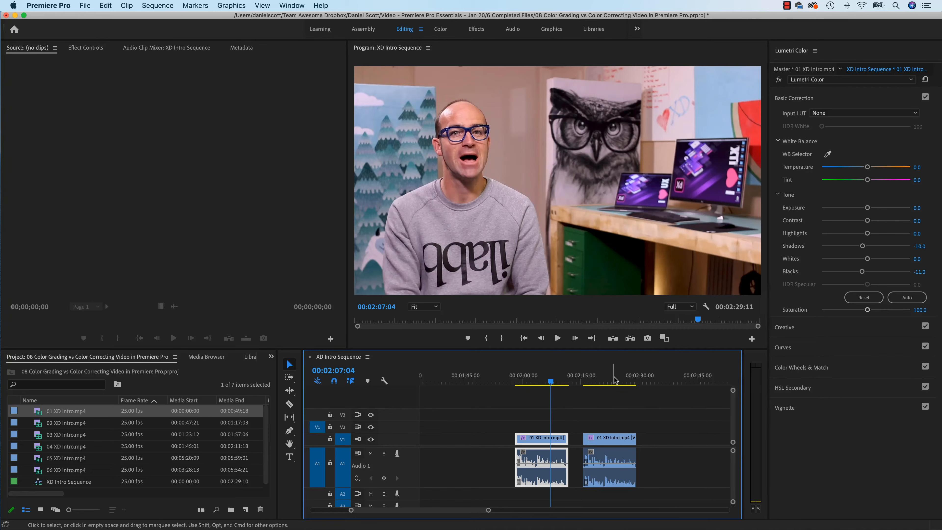
left_click(547, 382)
left_click(606, 383)
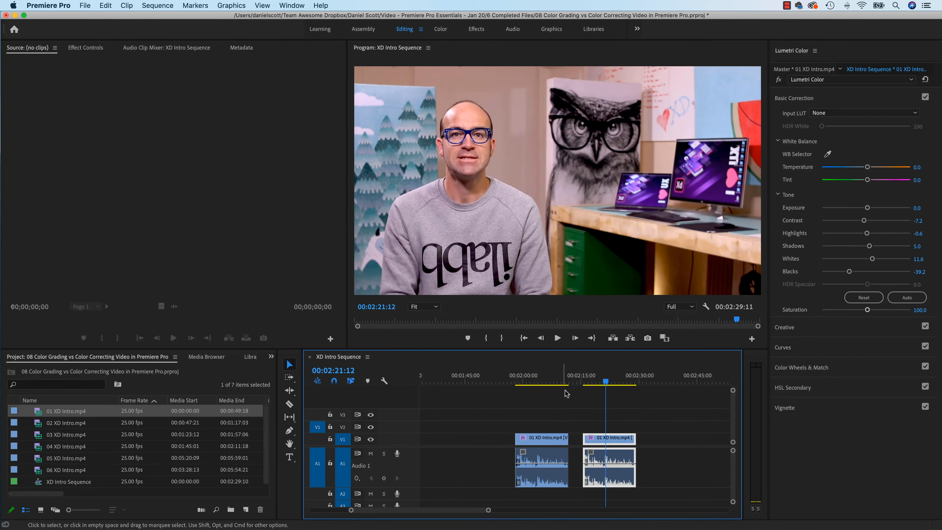
left_click(561, 382)
left_click(587, 382)
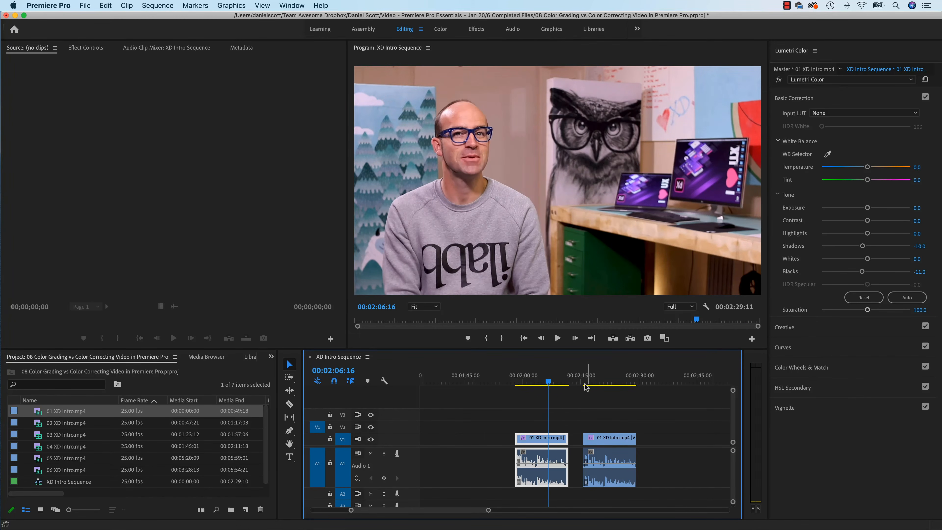
left_click(607, 383)
left_click(548, 382)
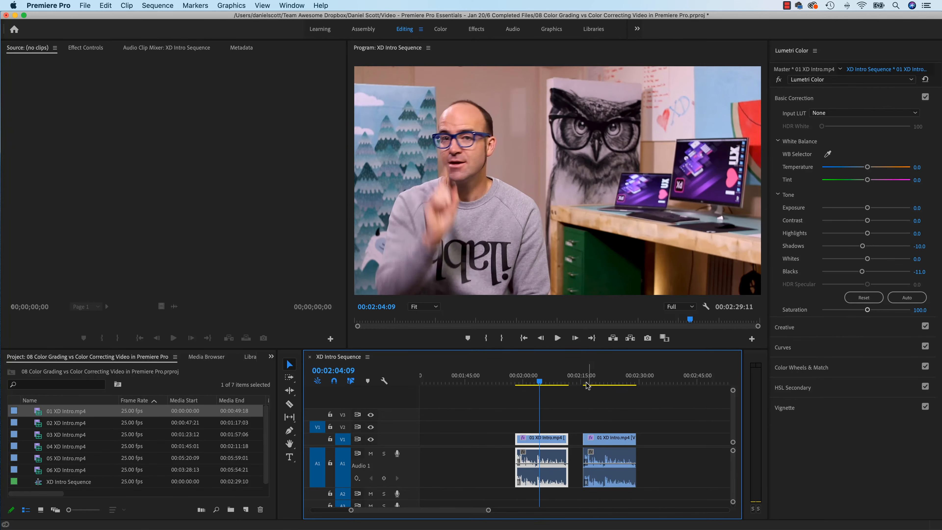
left_click(612, 382)
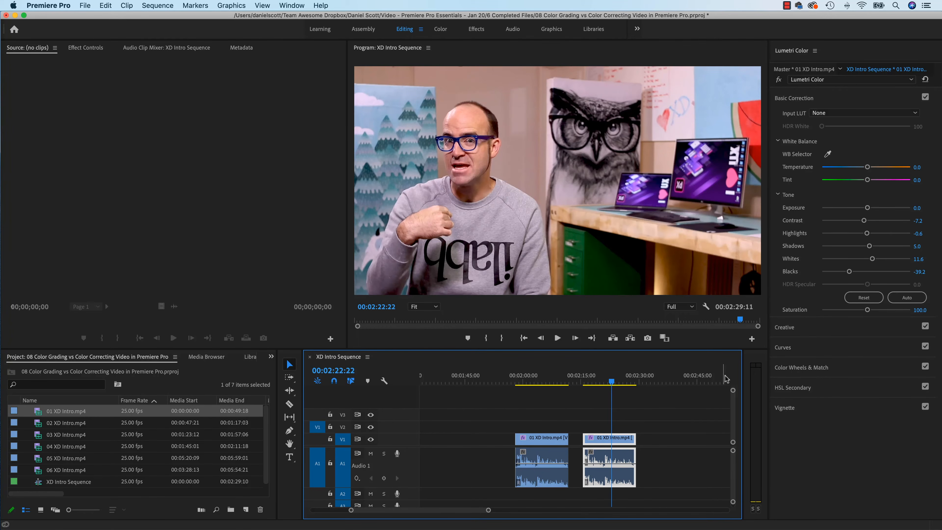
Step: Save the project
key("super+s")
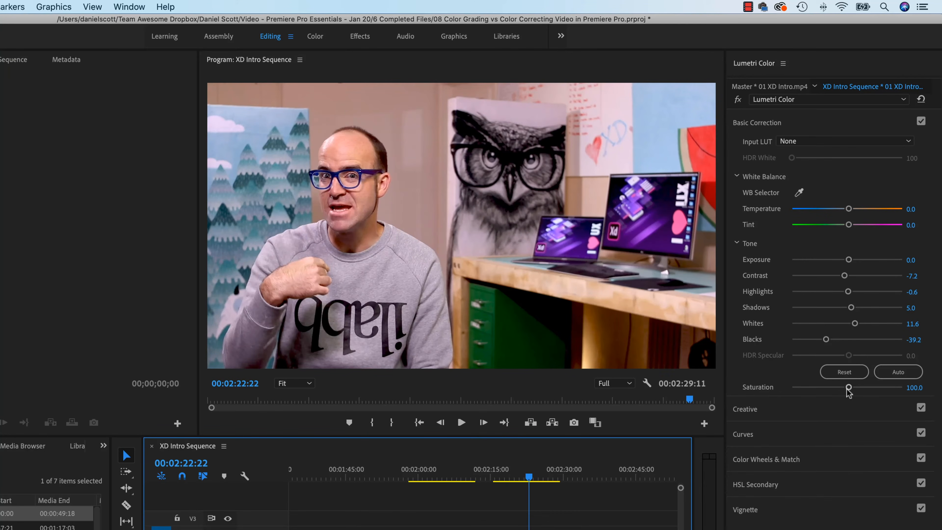
Step: Test small Saturation changes on the second pasted copy and set its Saturation to 105
mouse_move(849, 387)
left_mouse_down()
mouse_move(863, 388)
mouse_move(839, 389)
mouse_move(870, 390)
mouse_move(847, 390)
left_mouse_up()
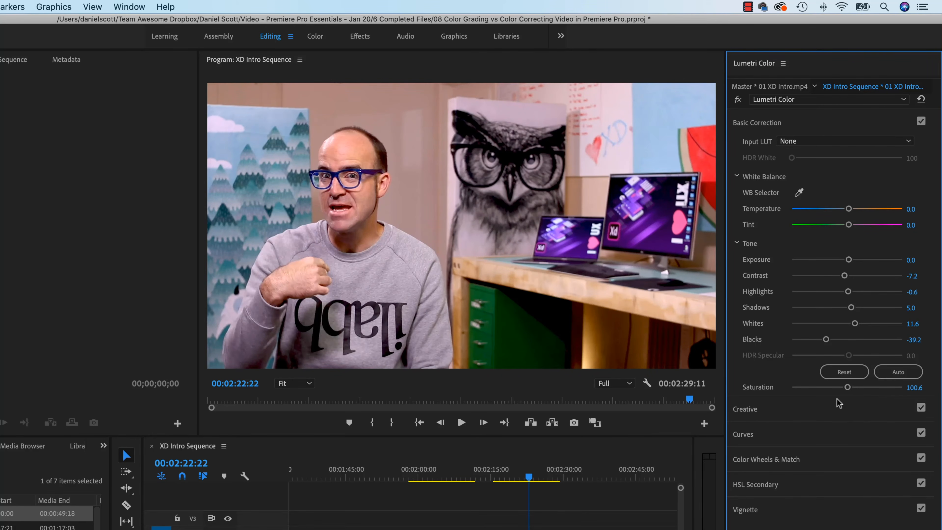
left_click_drag(847, 389, 855, 393)
left_click(914, 388)
type("105")
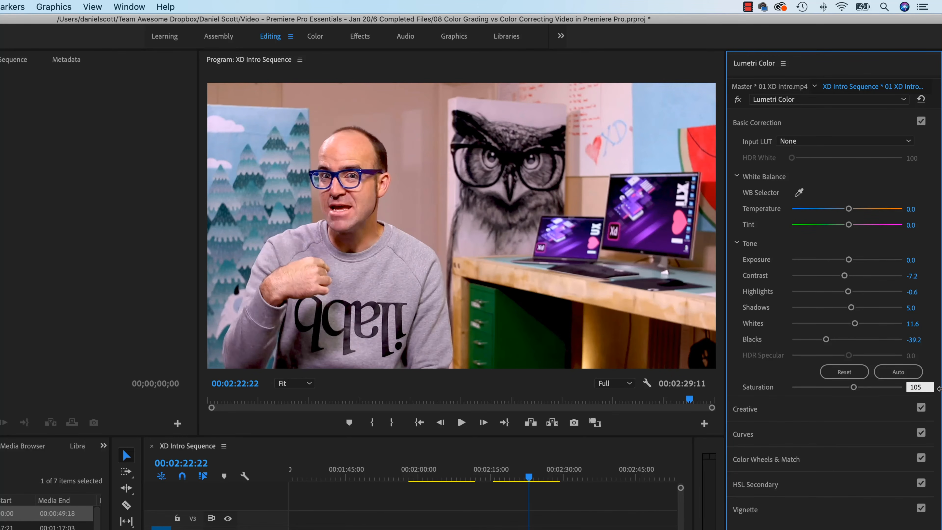
key("Return")
Step: Try Saturation values of about 99.4 and 183.4 on the second copy, restoring 105 after each
left_click_drag(851, 388, 846, 389)
left_click(920, 388)
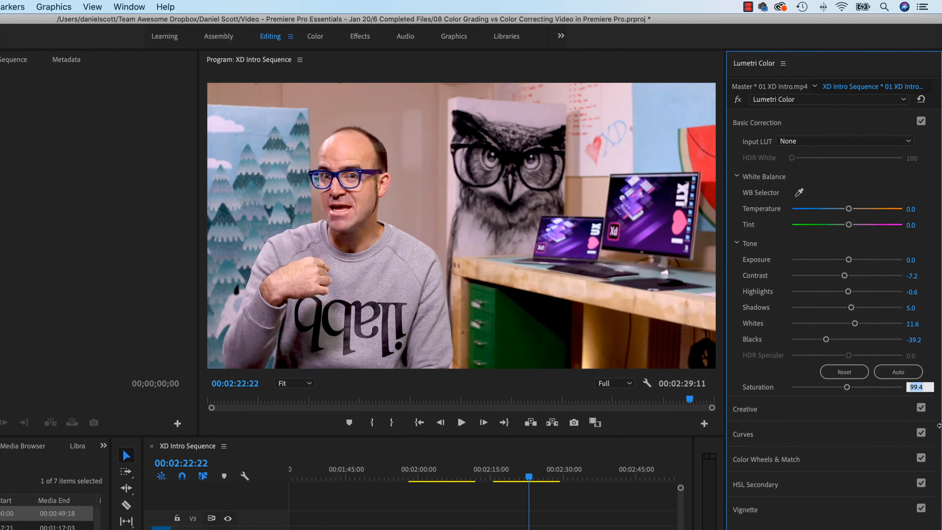
type("105")
key("Return")
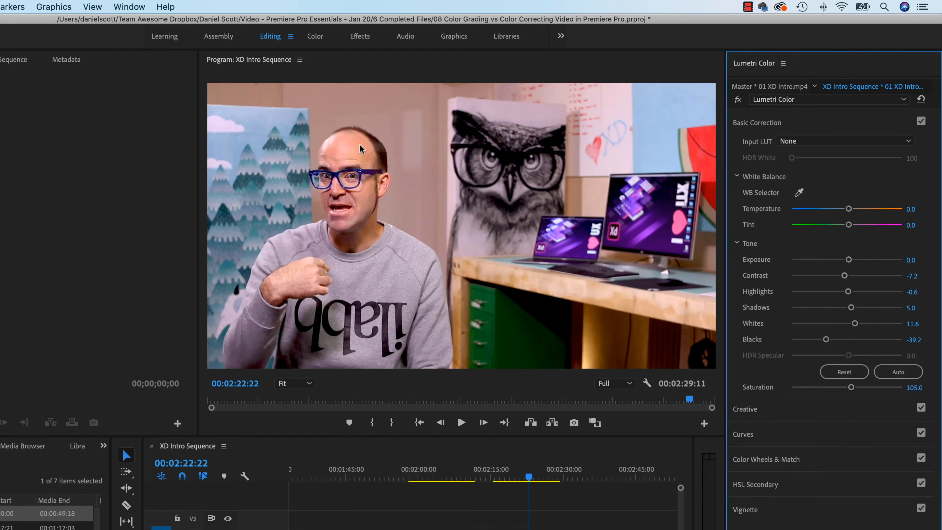
left_click(893, 387)
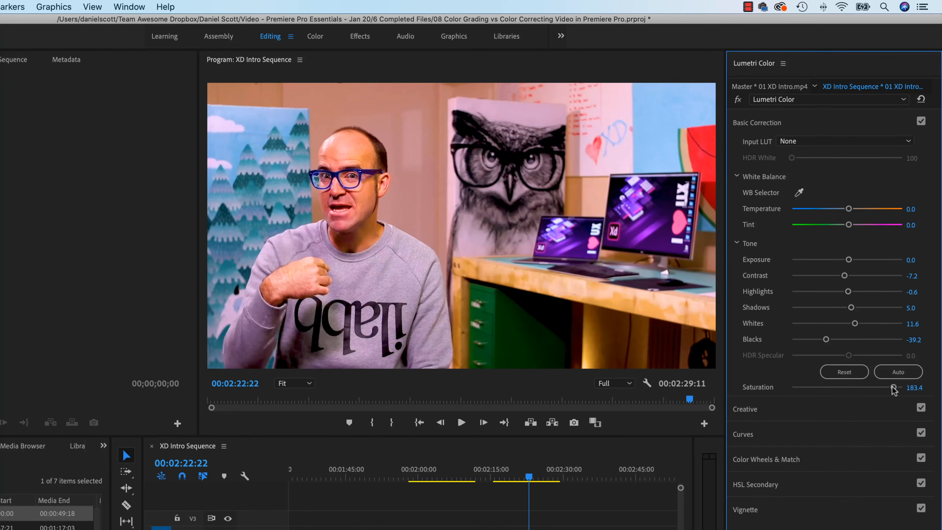
left_click(914, 387)
type("105")
key("Return")
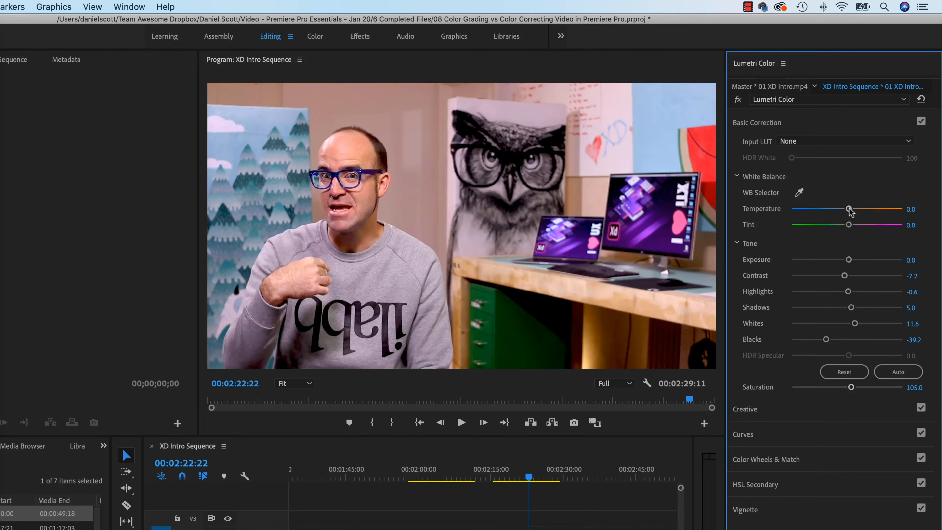
Step: Try shifting the second copy's white balance Temperature and Tint, and set both back to 0
left_click_drag(849, 208, 841, 209)
mouse_move(840, 209)
left_mouse_down()
mouse_move(917, 218)
mouse_move(762, 218)
mouse_move(847, 215)
left_mouse_up()
mouse_move(848, 224)
left_mouse_down()
mouse_move(885, 225)
mouse_move(823, 225)
mouse_move(848, 234)
left_mouse_up()
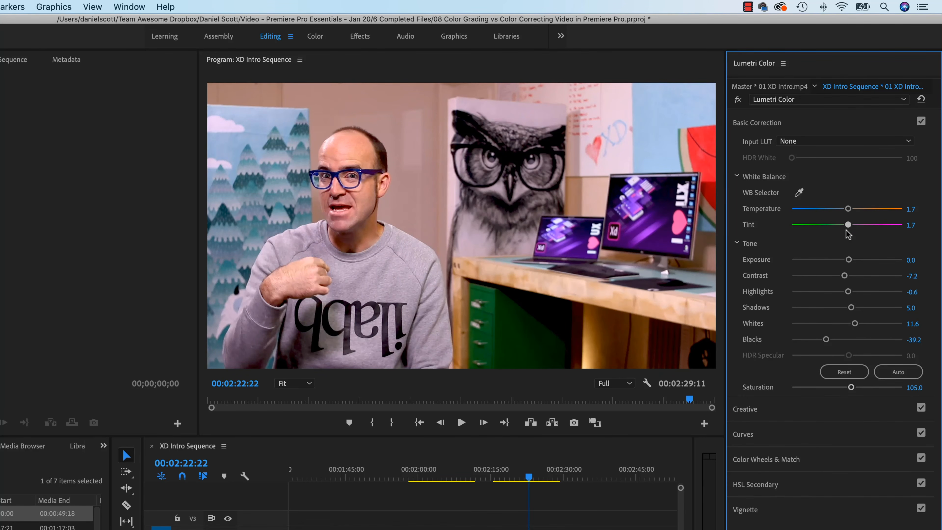
left_click_drag(908, 226, 940, 225)
left_click(911, 225)
type("0")
left_click(923, 208)
type("0")
left_click(913, 188)
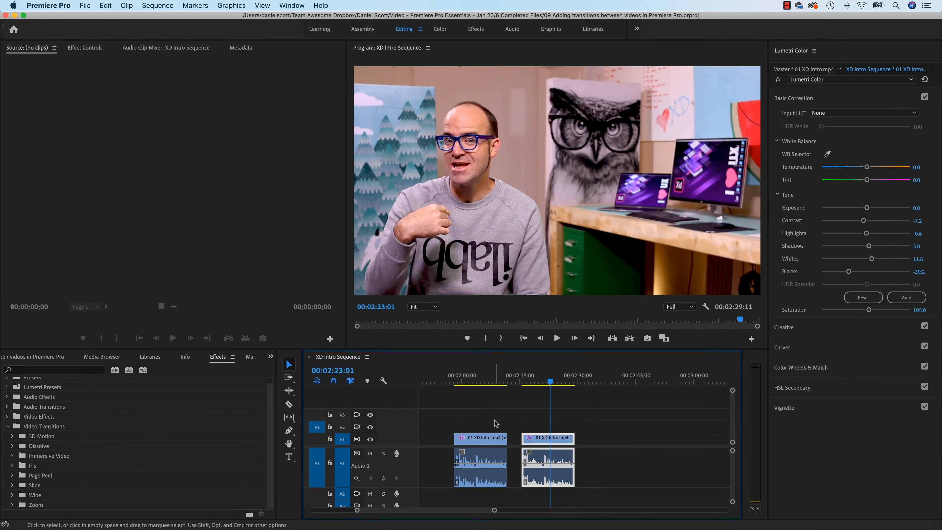
Step: Delete both pasted copies of the 01 XD Intro clip from the end of the sequence
left_click_drag(479, 411, 577, 497)
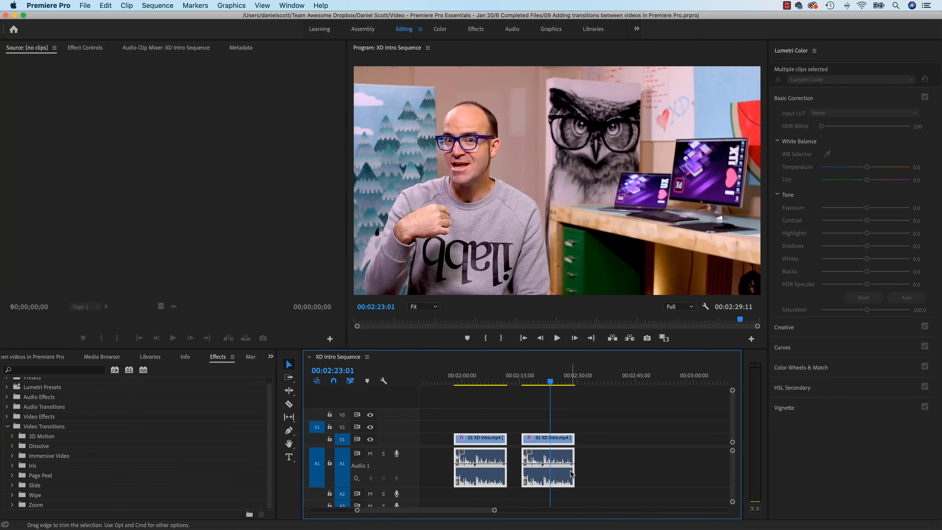
key("Delete")
scroll(469, 512, "up", 5)
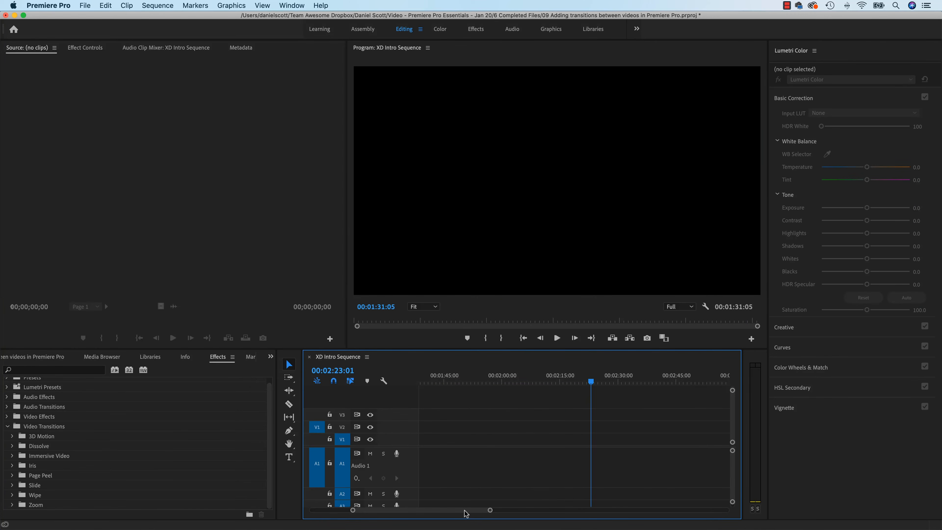
key("super+z")
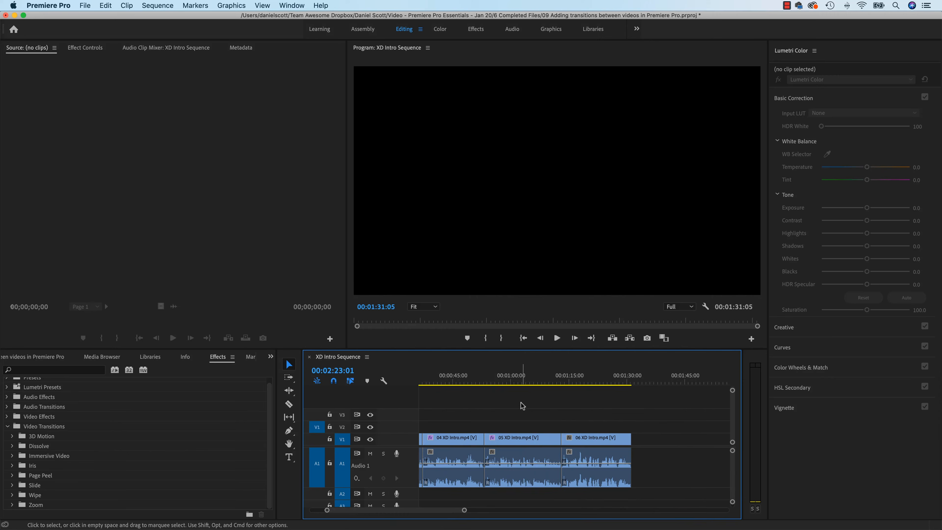
Step: Examine the Lumetri Basic Correction settings of the 04, 05 and 06 XD Intro clips
left_click(520, 439)
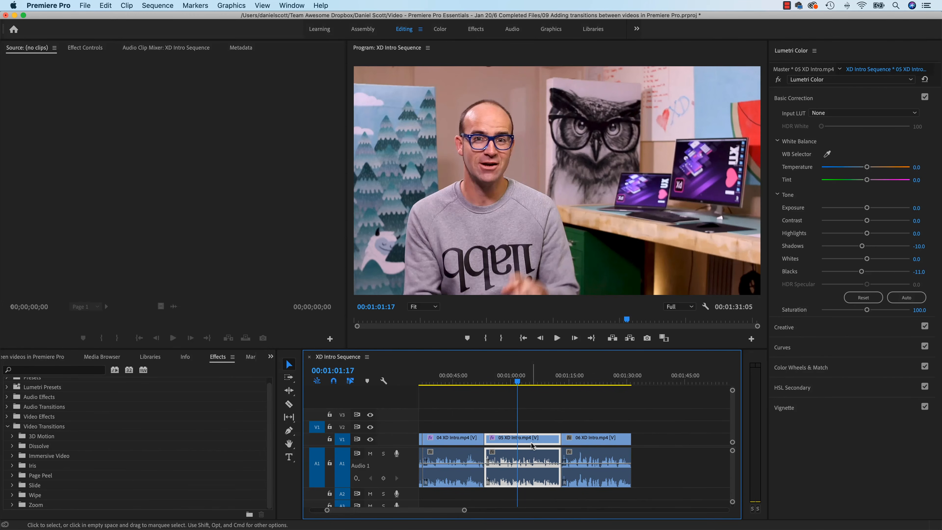
left_click(463, 449)
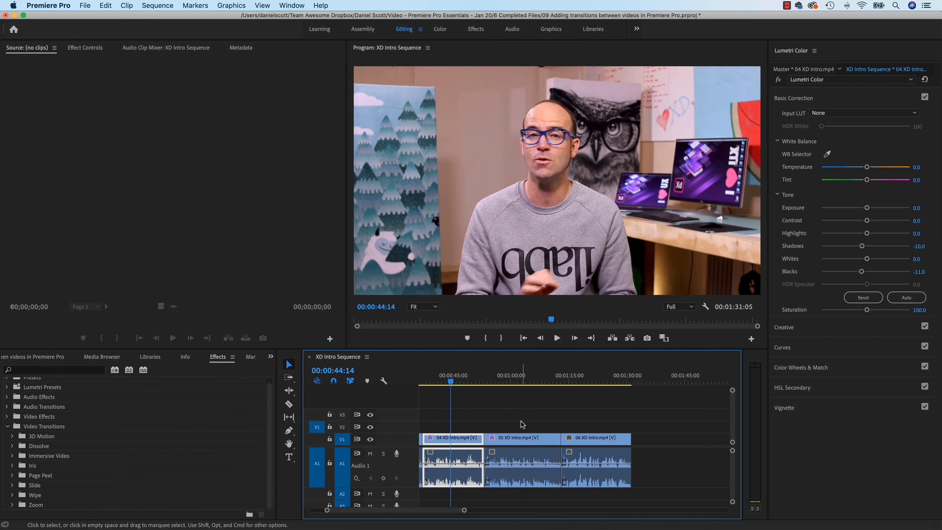
left_click(527, 445)
left_click(595, 446)
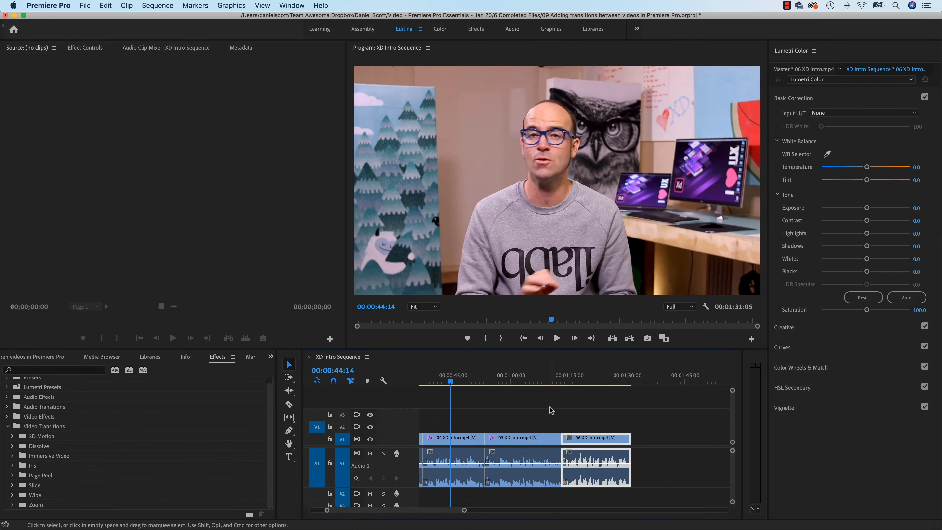
left_click_drag(454, 379, 448, 380)
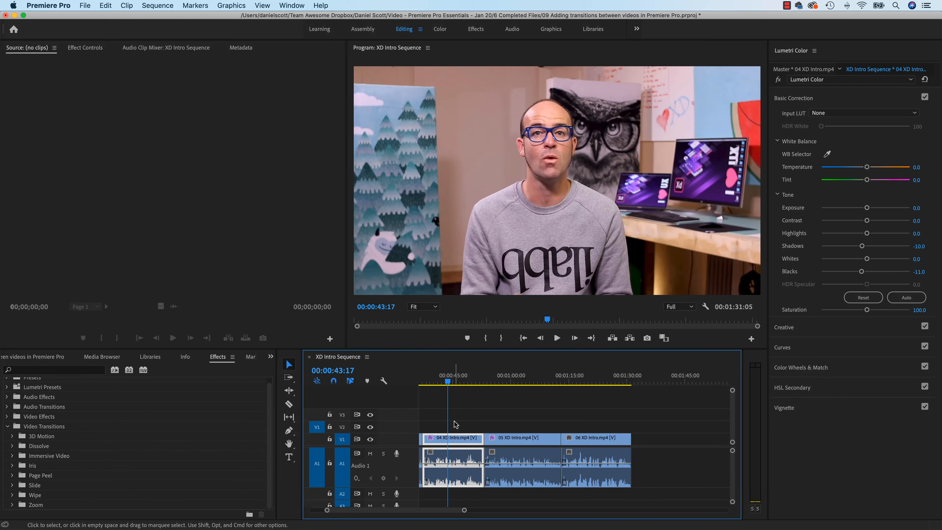
left_click(596, 442)
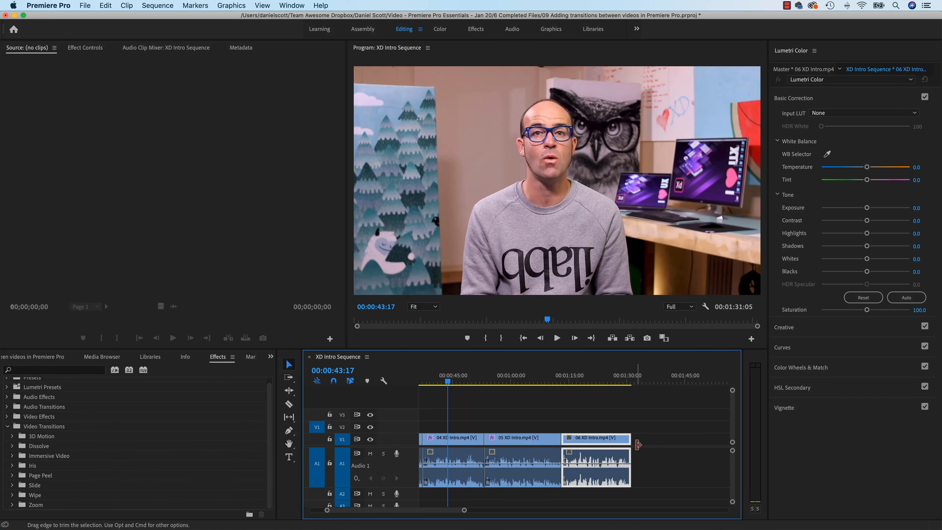
left_click(534, 437)
Step: Try Exposure 2.0, Contrast -49.2, Highlights -34.8, Shadows -16.0 and Whites -22.7 on the 06 XD Intro clip
left_click(583, 440)
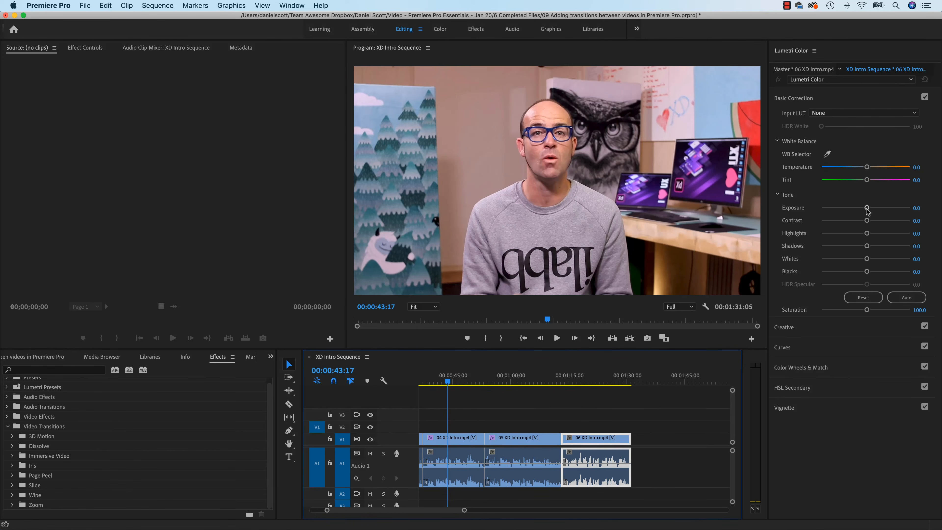
left_click_drag(867, 208, 855, 259)
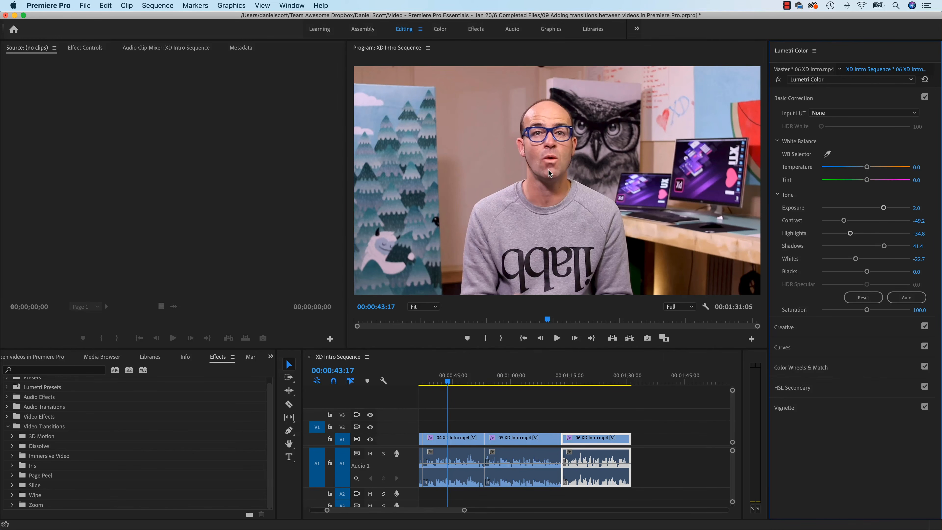
left_click(855, 245)
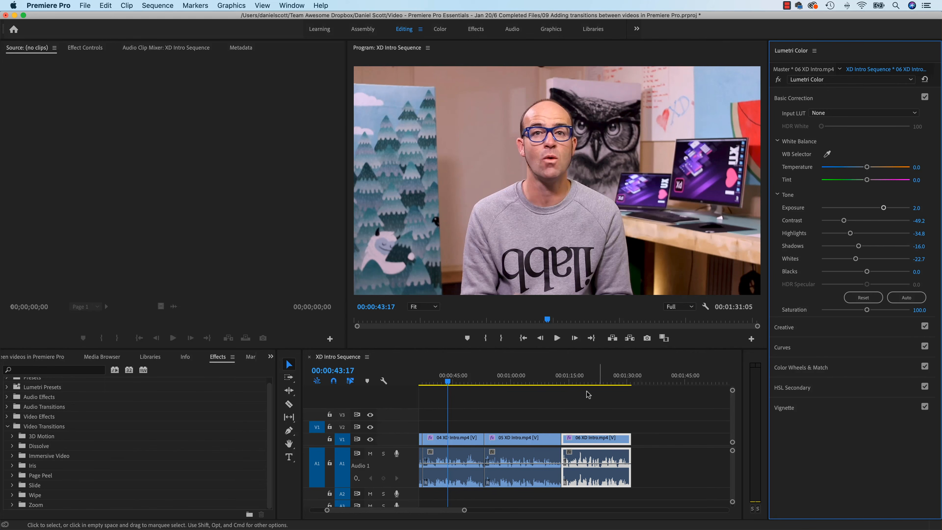
Step: Move the playhead to 00:01:21:05 over the 06 XD Intro clip and reset its Tone settings
left_click(593, 380)
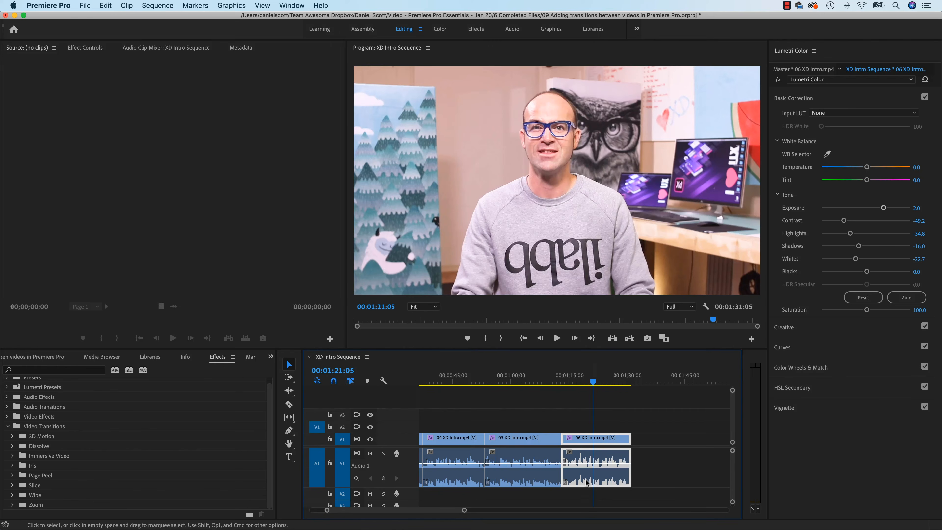
left_click(877, 301)
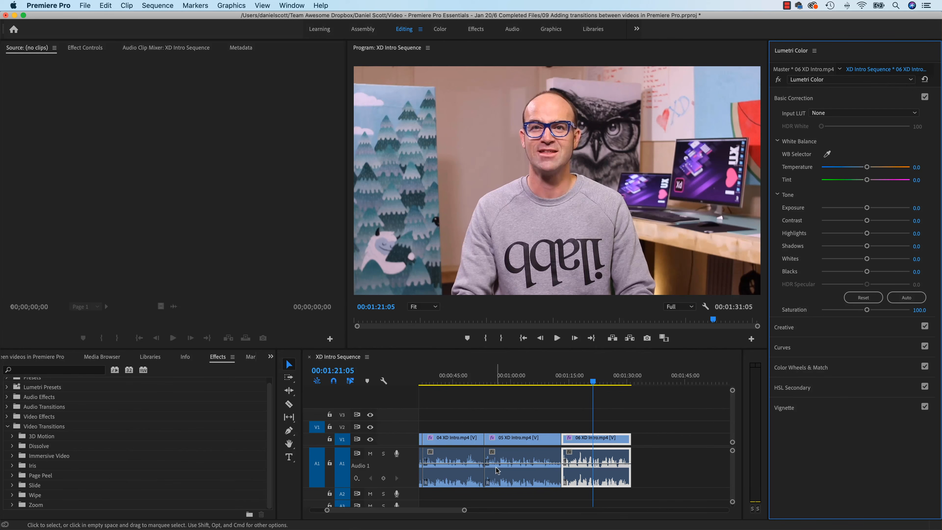
Step: Try Temperature 35.9, Tint -50.3 and strong Tone changes on the 06 XD Intro clip, and reset its Tone settings
left_click_drag(867, 167, 824, 221)
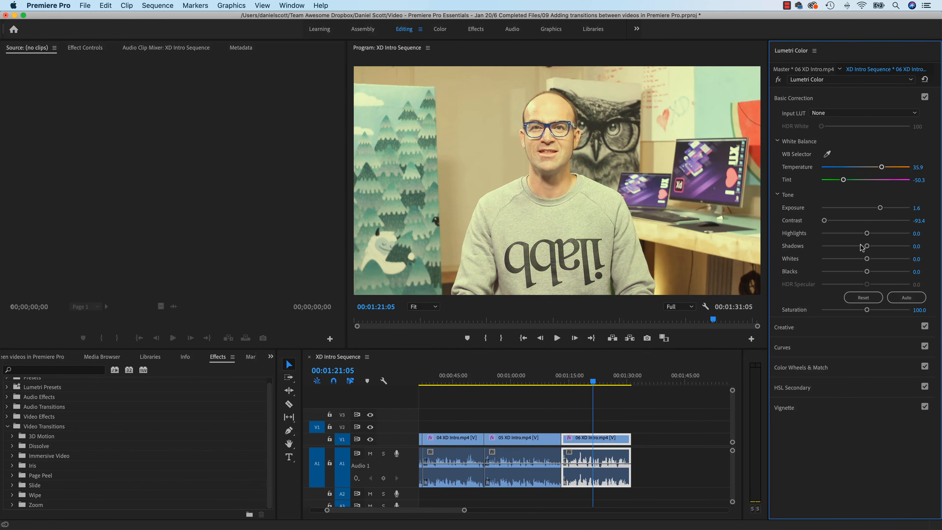
left_click_drag(862, 246, 845, 265)
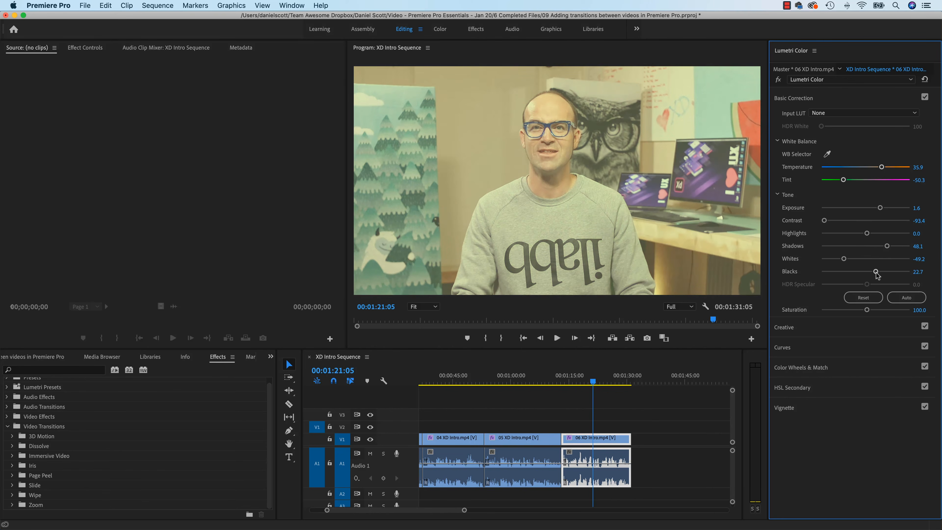
left_click(865, 298)
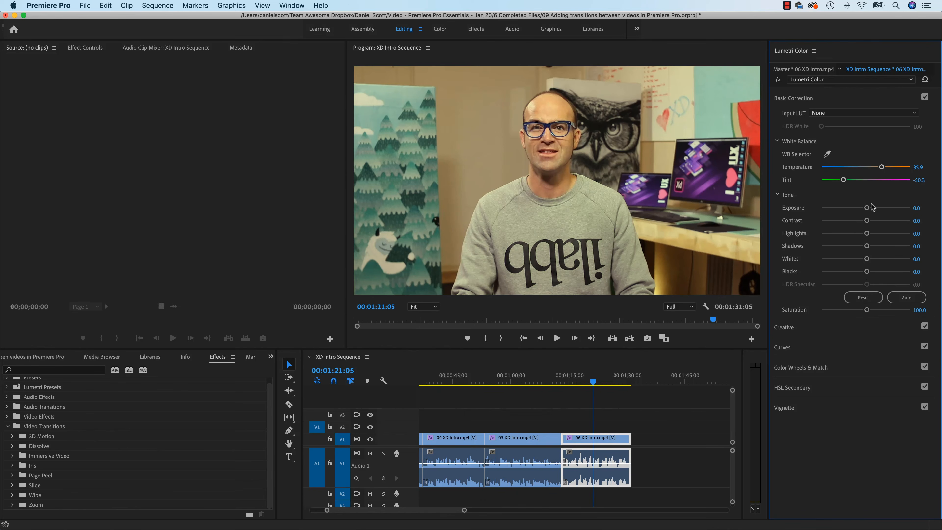
Step: Set the 06 XD Intro clip's Temperature and Tint to 0 and apply the automatic Tone correction
left_click(920, 167)
type("0")
key("Return")
left_click(920, 181)
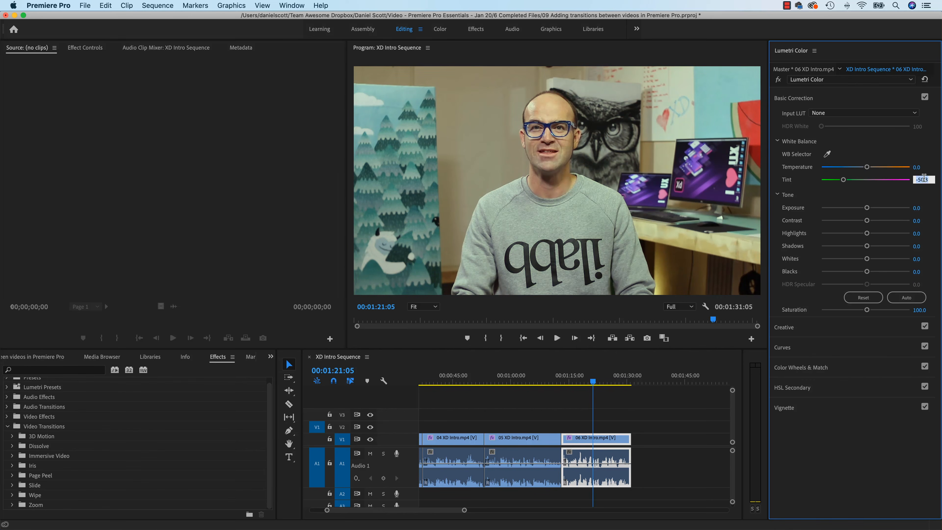
type("0")
key("Tab")
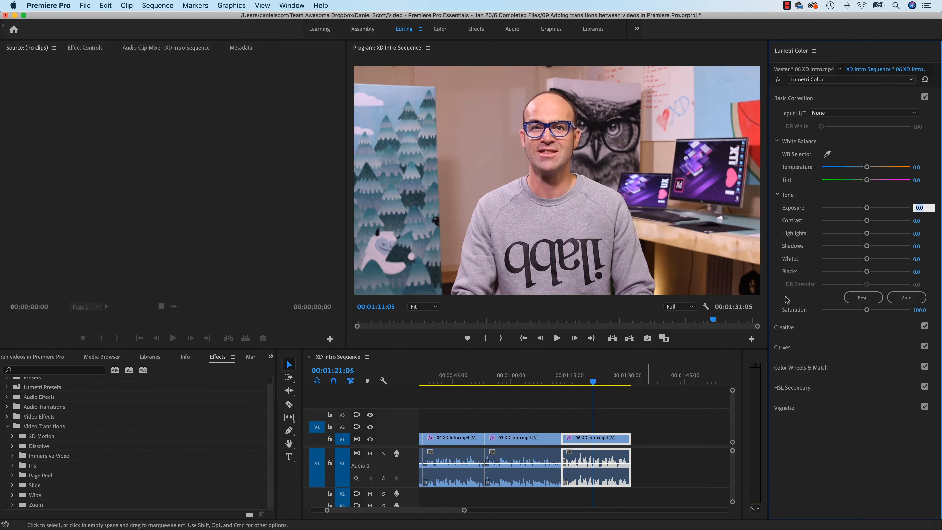
left_click(905, 299)
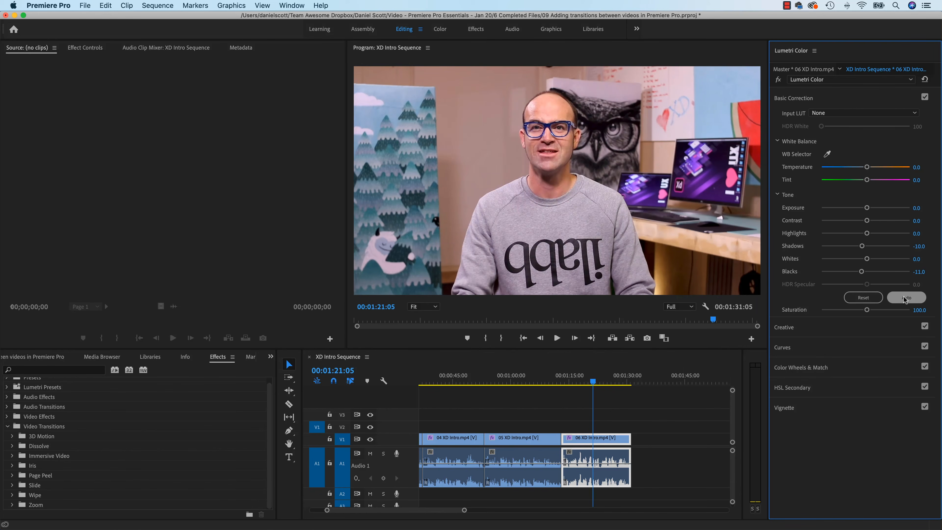